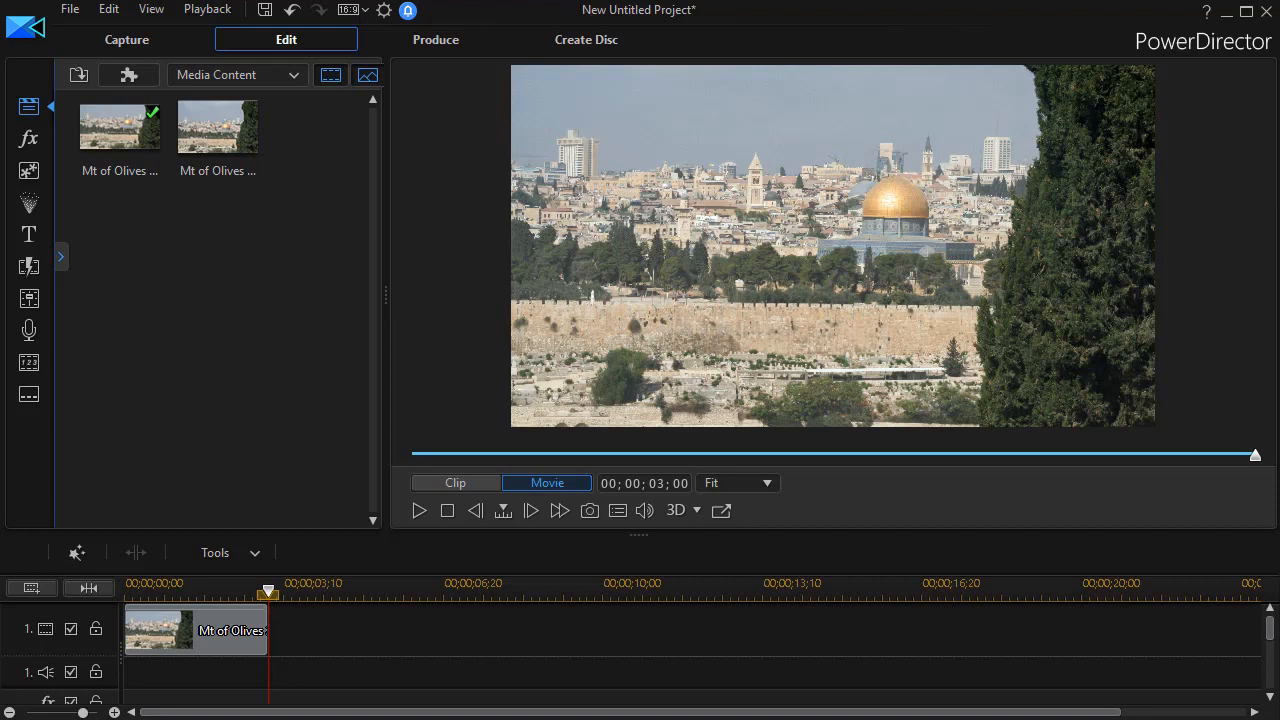
Step: Open Magic Motion for the Mt of Olives photo clip on the timeline and apply the Vertical Down style
click(230, 630)
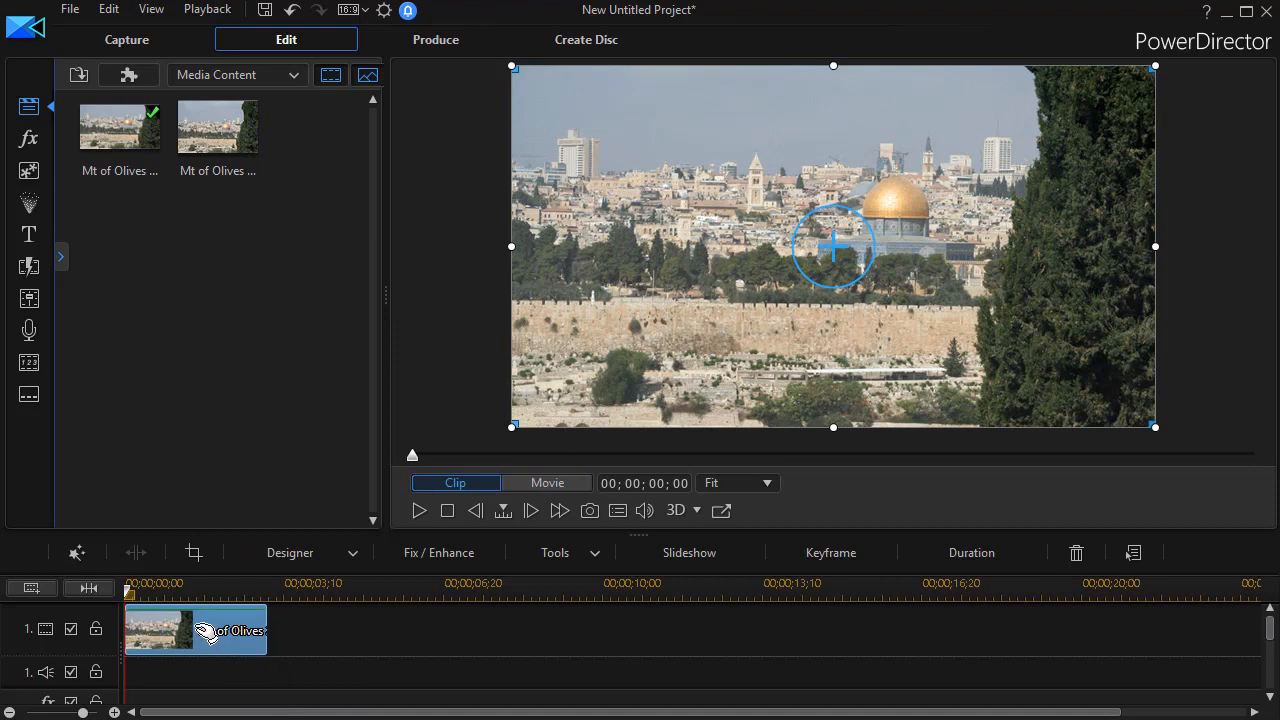
click(87, 556)
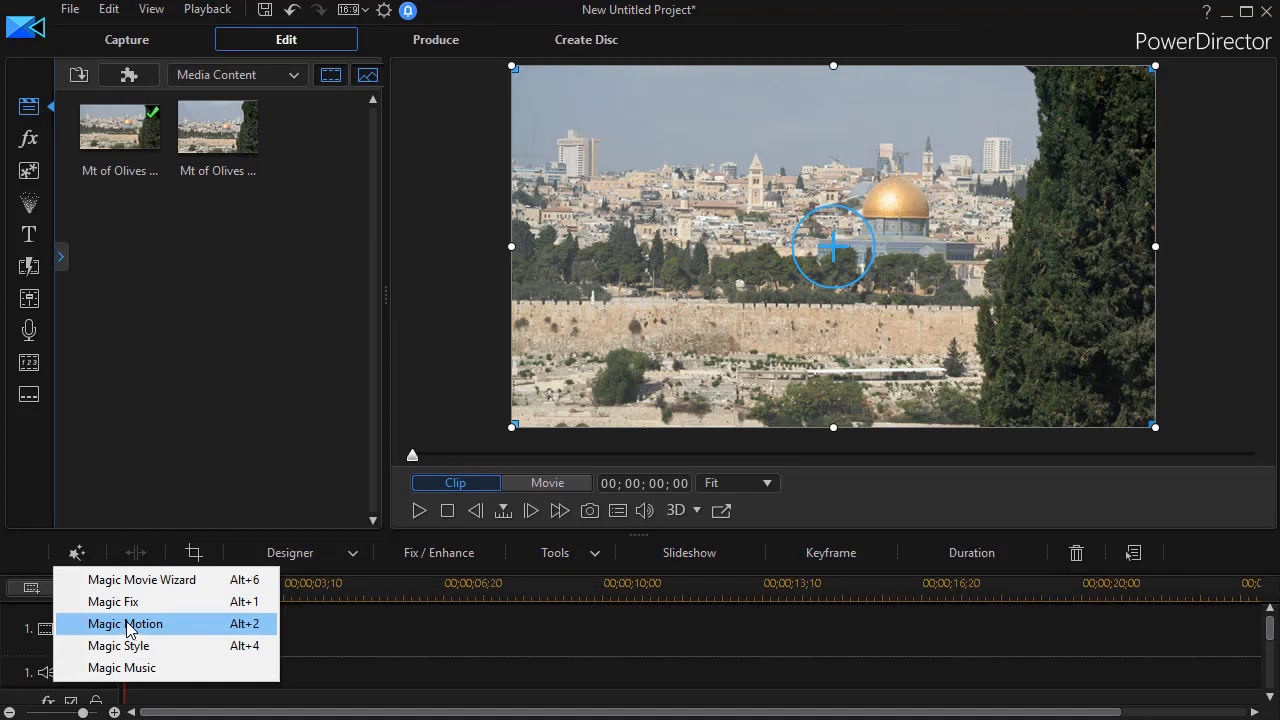
click(127, 624)
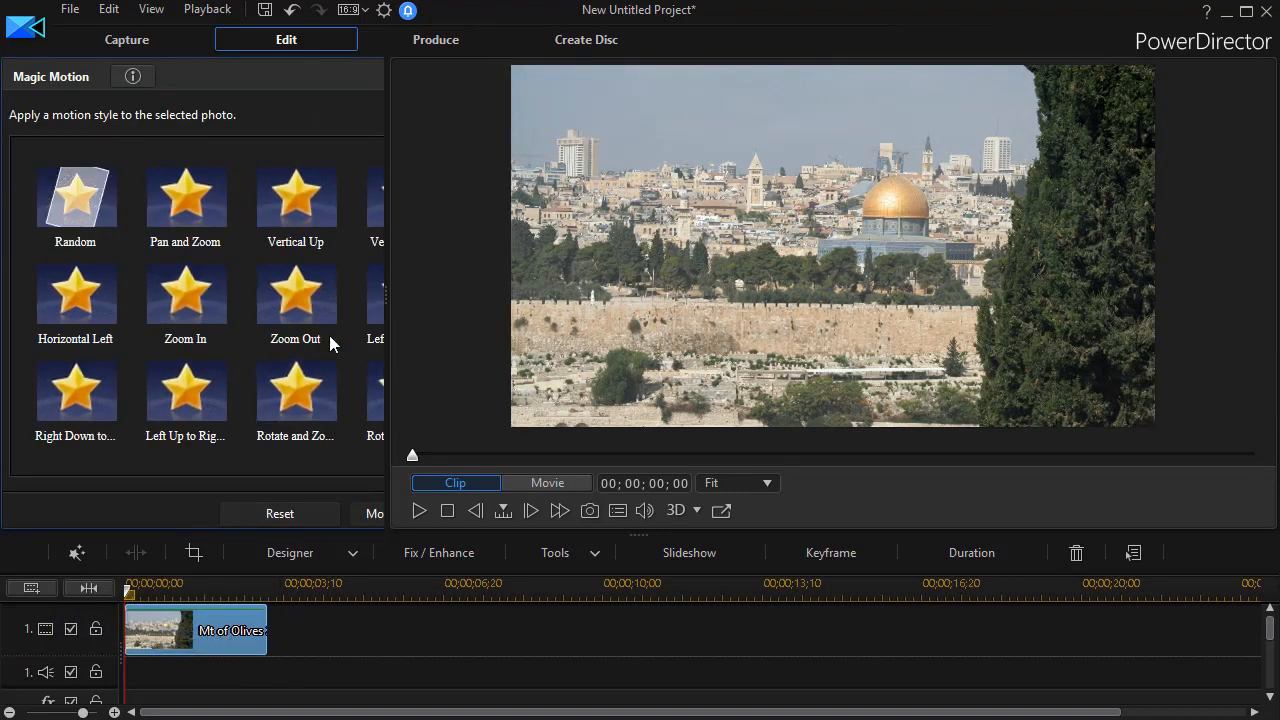
drag(386, 294, 1021, 310)
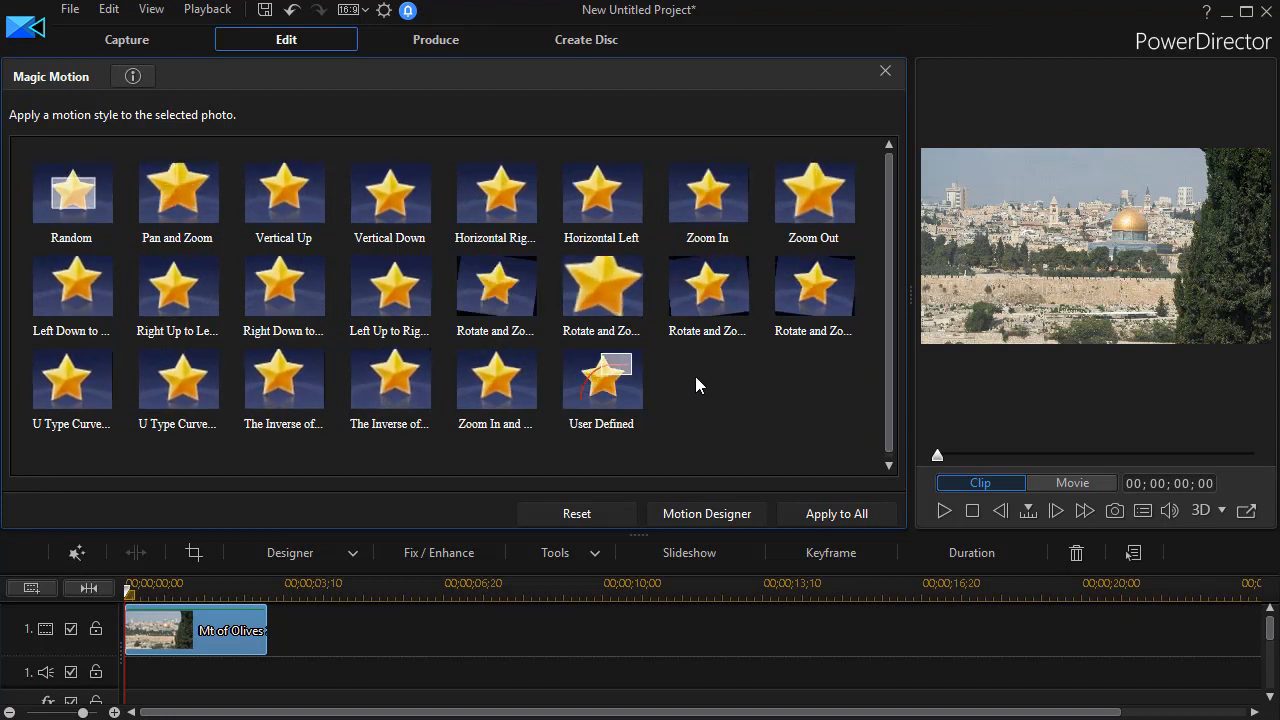
click(398, 206)
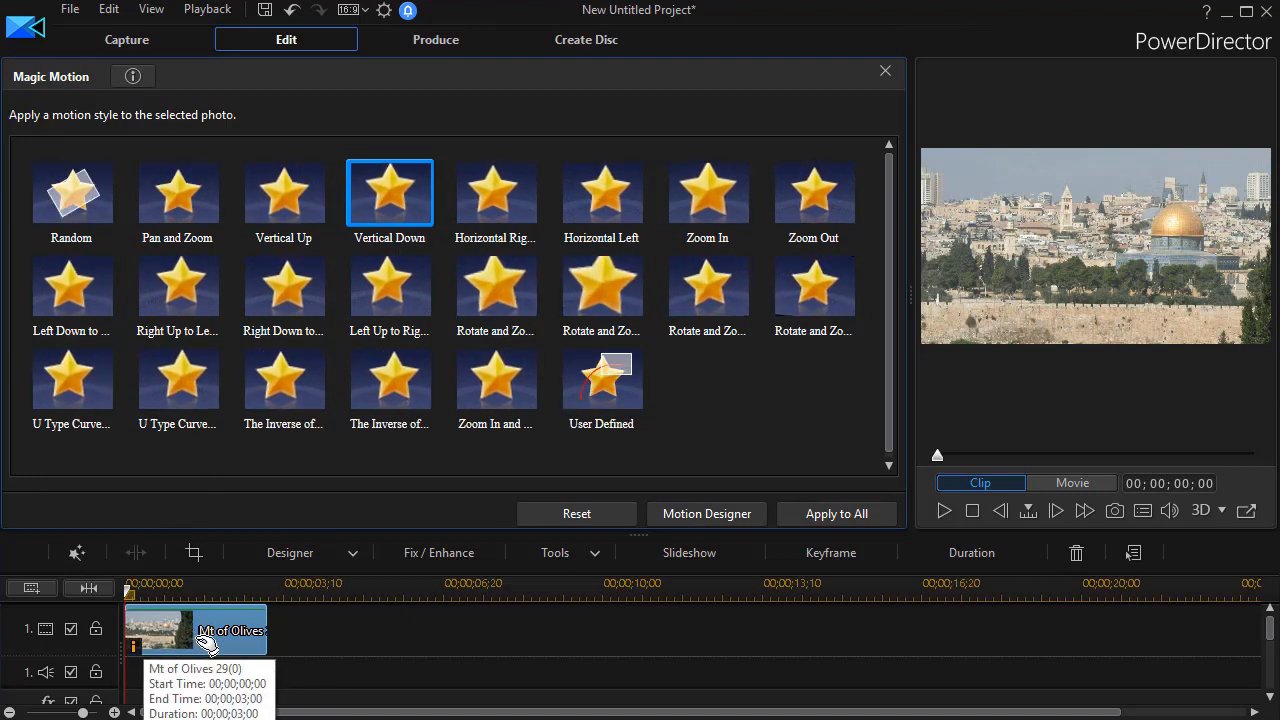
Step: Enlarge the preview area and play the movie to review the motion applied to the photo
drag(906, 457, 208, 354)
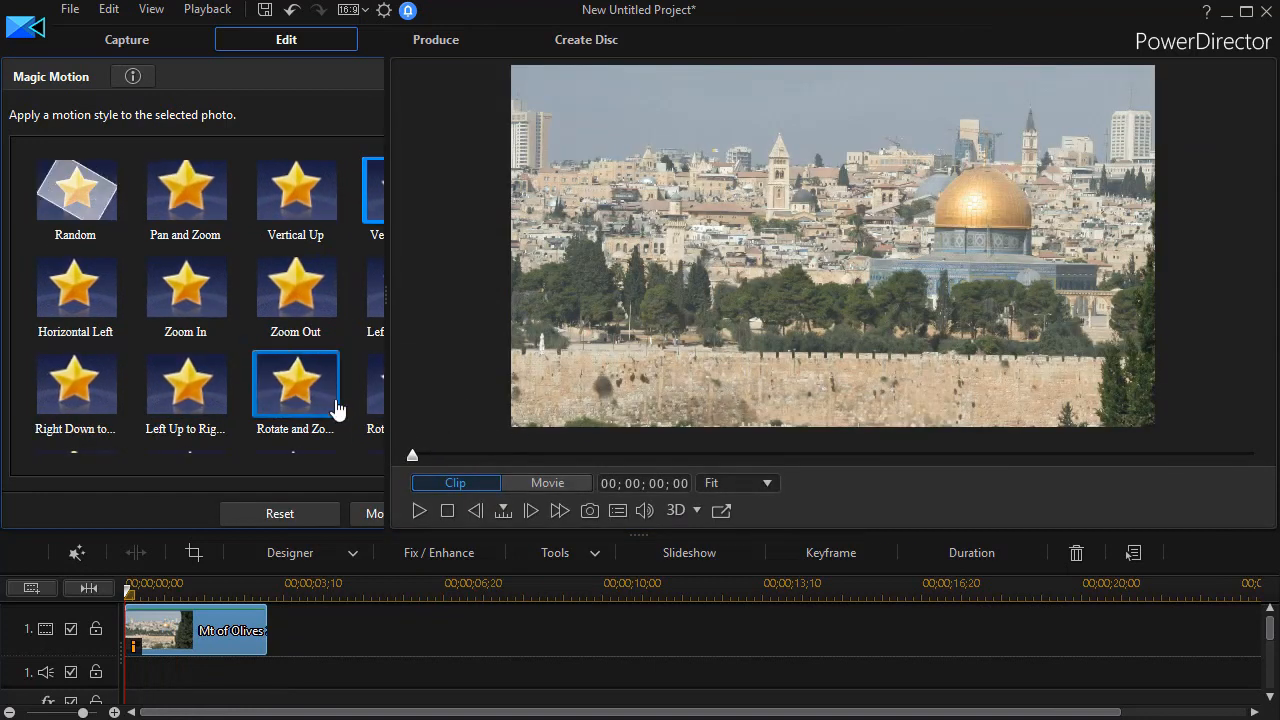
click(534, 487)
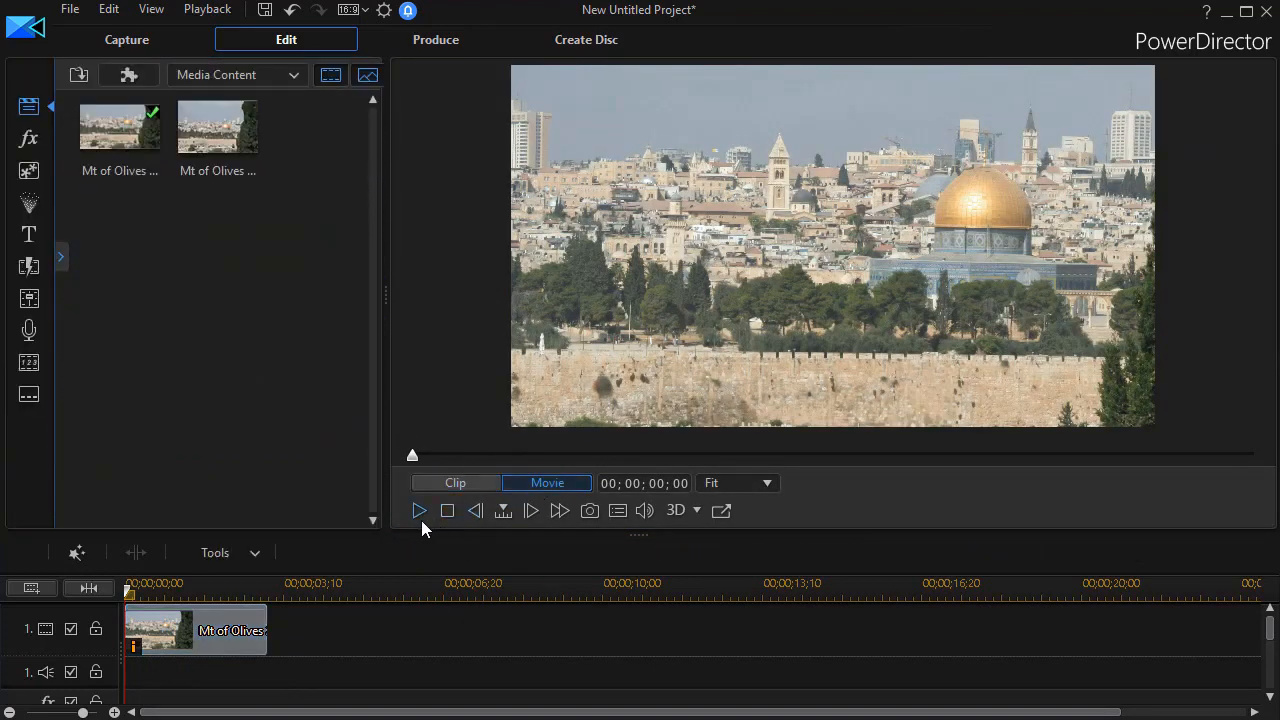
click(420, 512)
click(419, 512)
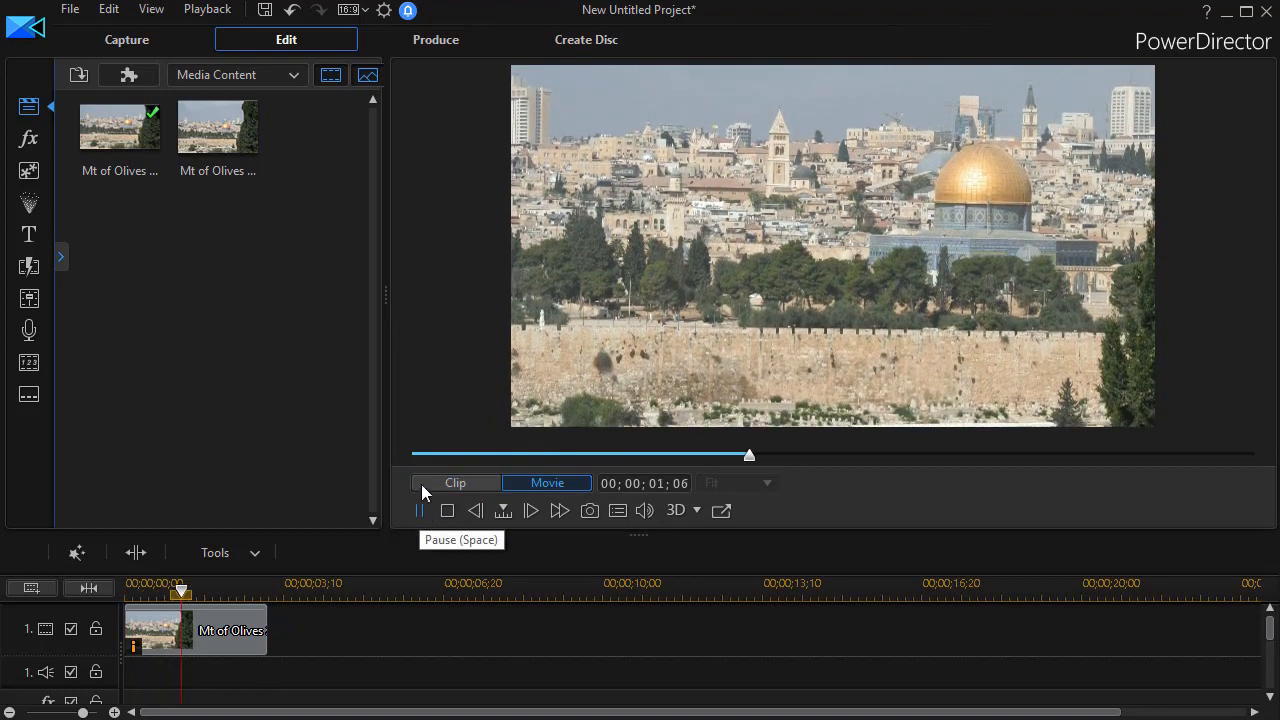
Step: Reopen Magic Motion for the Mt of Olives clip and reset its motion style
drag(378, 301, 874, 300)
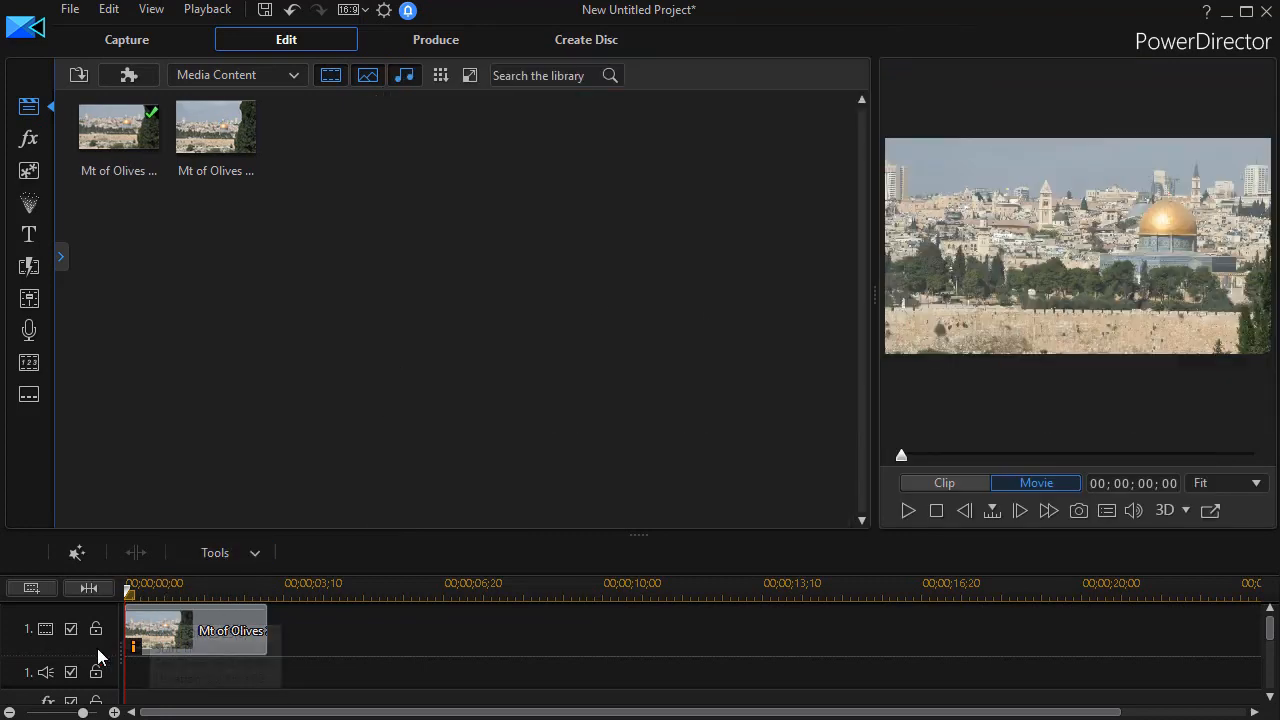
click(232, 630)
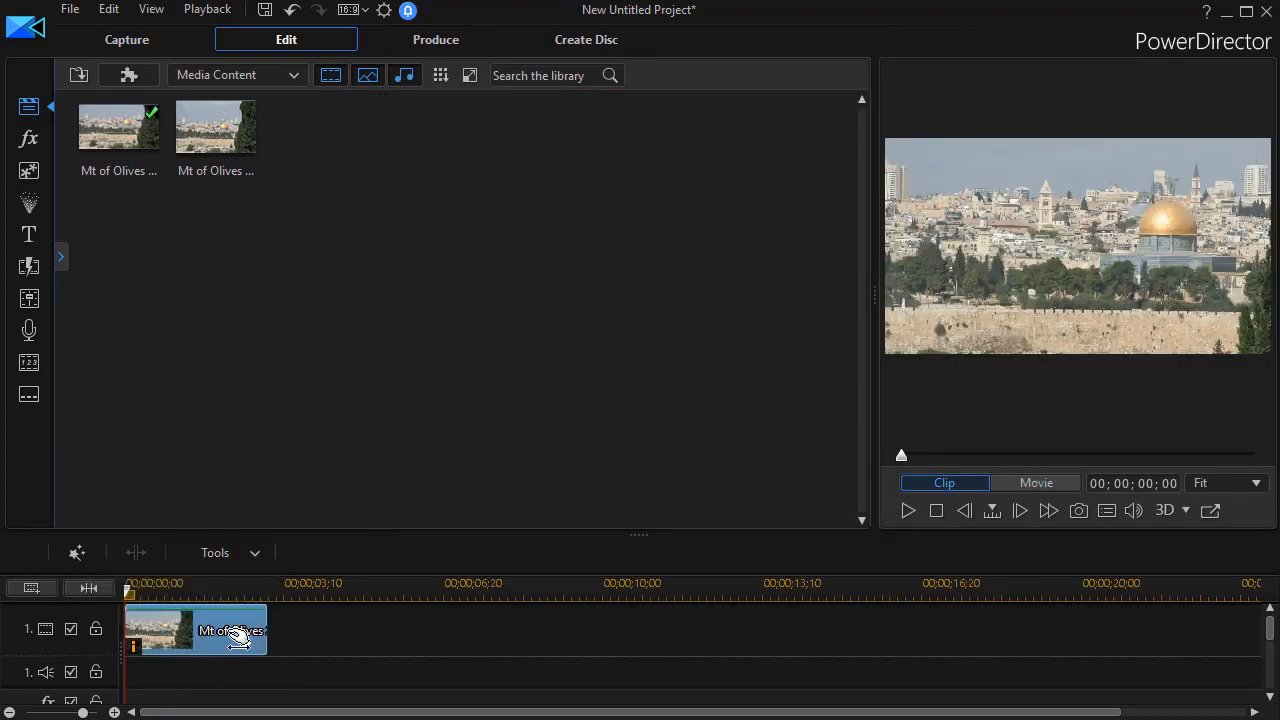
click(77, 553)
click(135, 626)
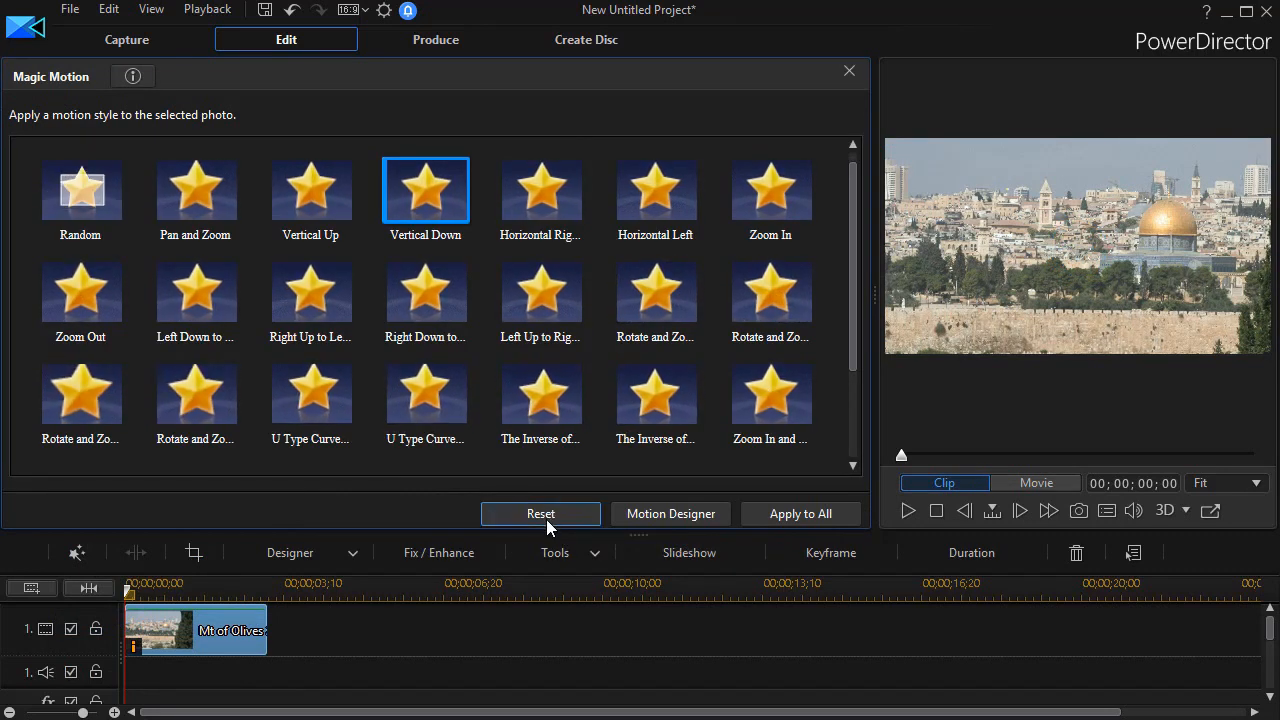
click(552, 514)
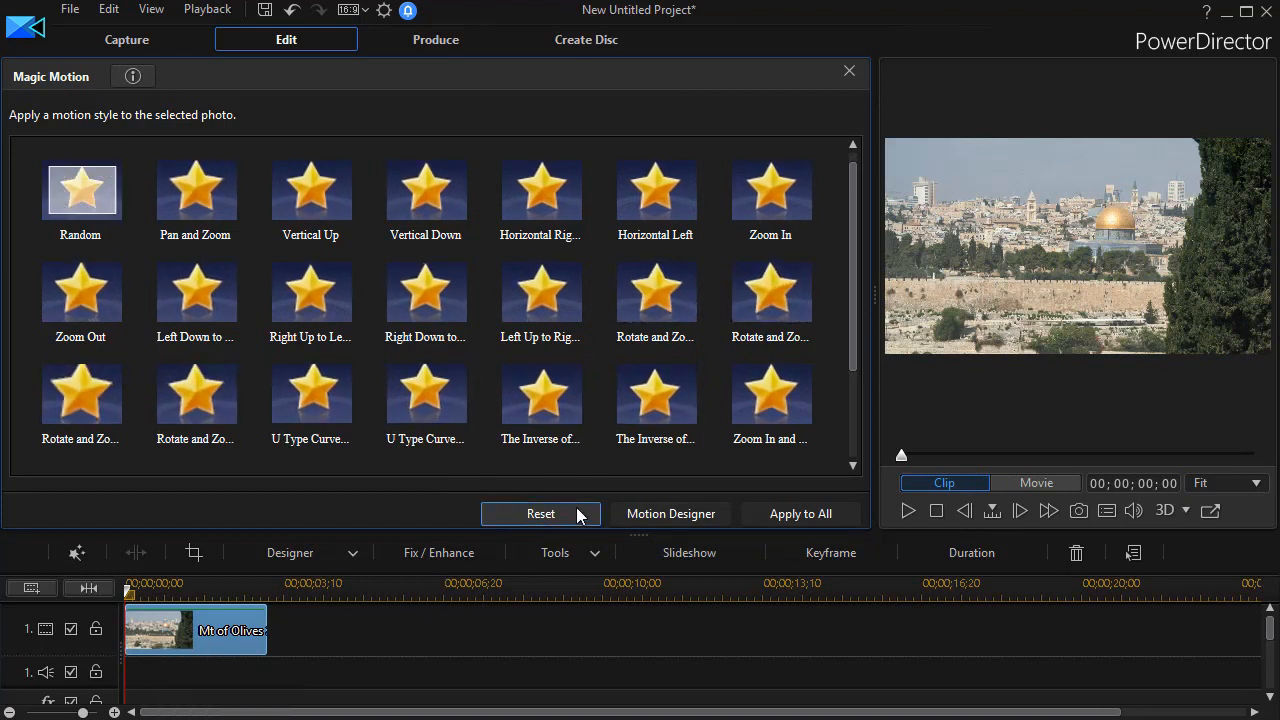
Step: Apply the Vertical Up motion style to the photo, and replace it with Horizontal Left
click(578, 295)
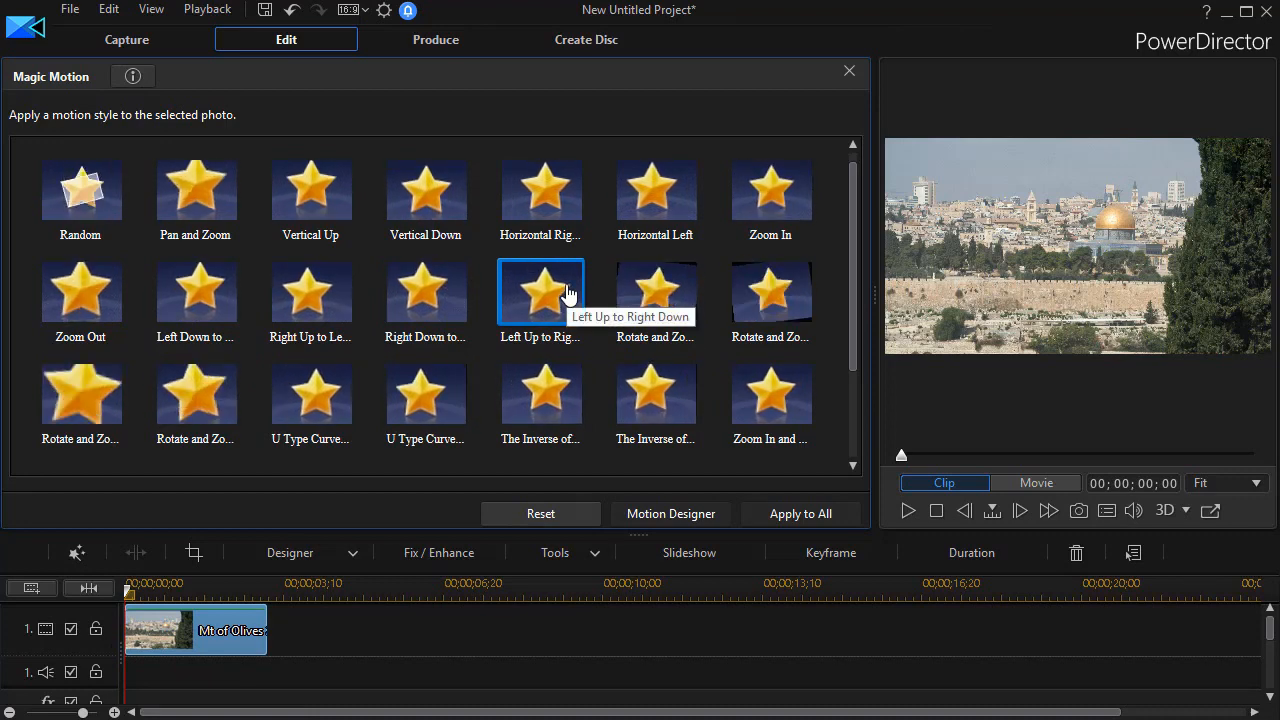
click(312, 205)
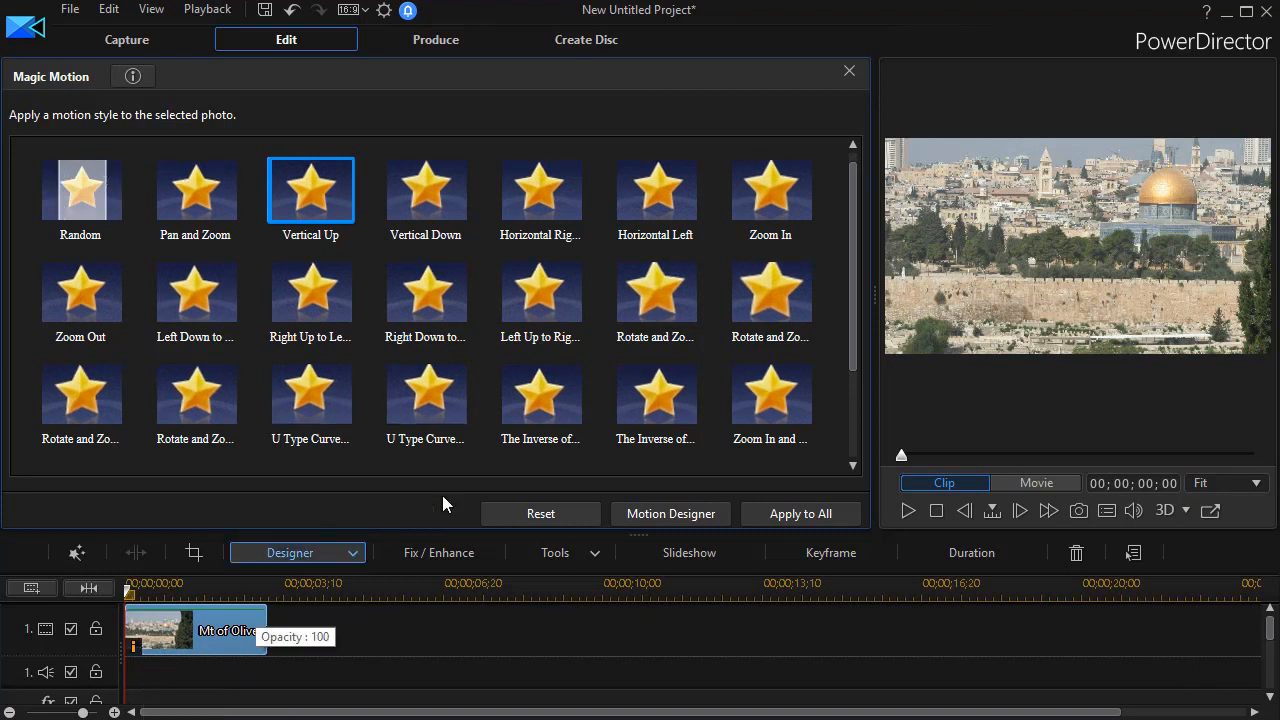
click(670, 207)
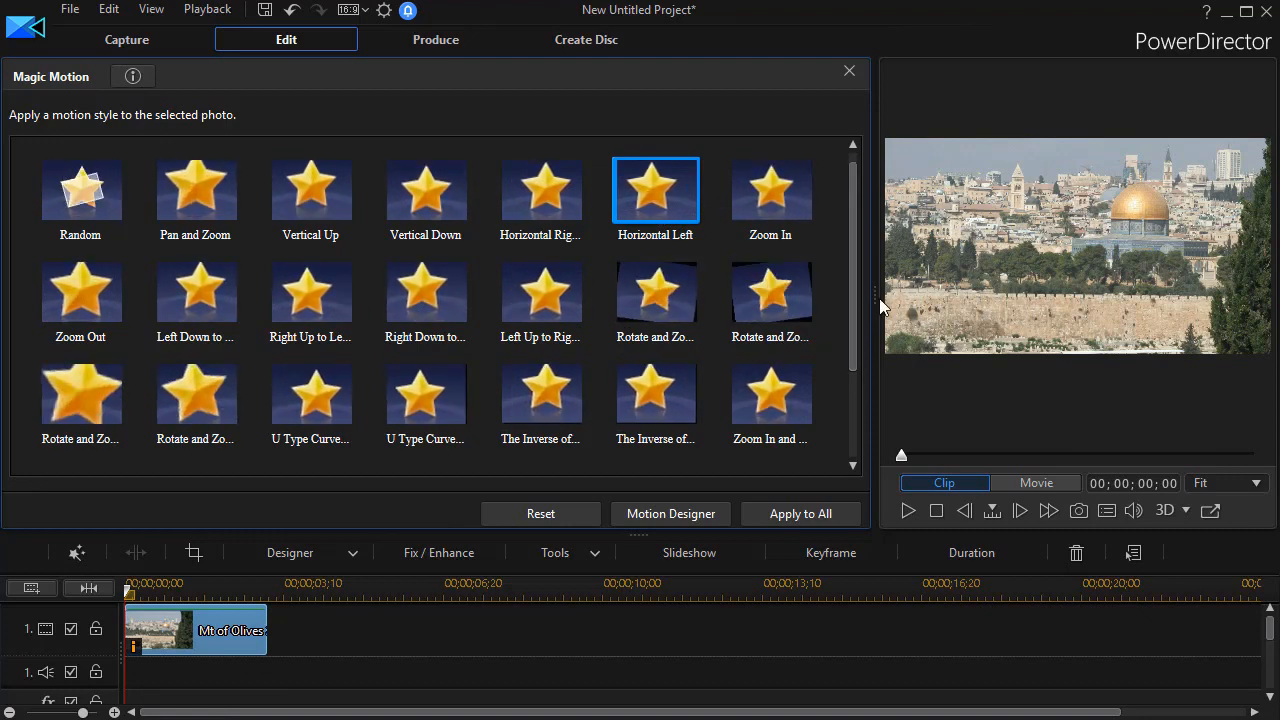
Step: Enlarge the preview area and play the clip to review the Horizontal Left motion, stopping playback when done
drag(880, 307, 386, 320)
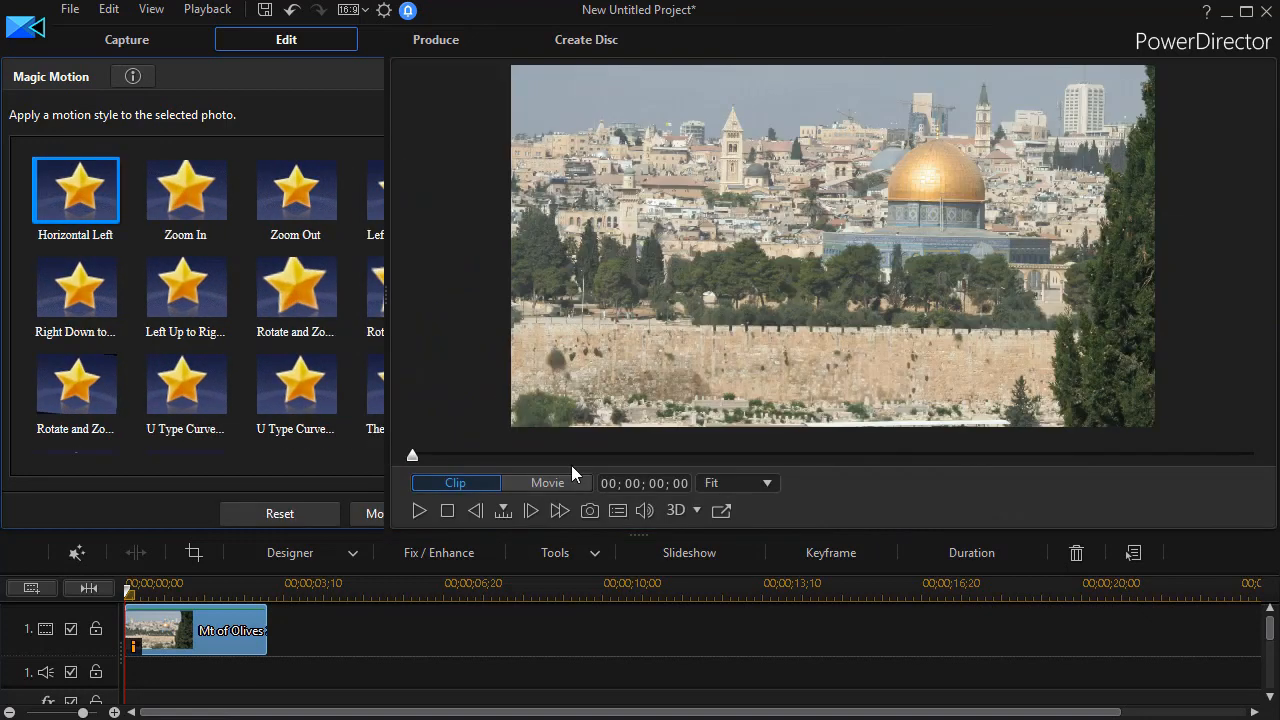
click(418, 511)
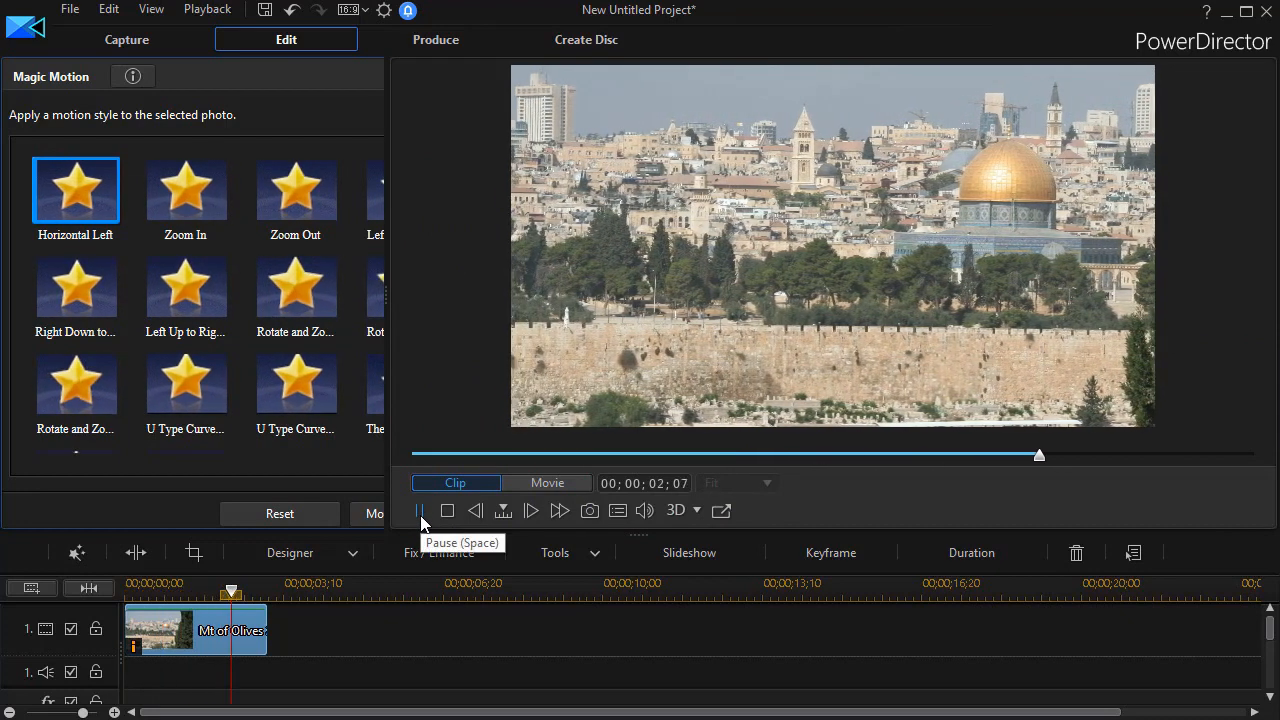
click(447, 511)
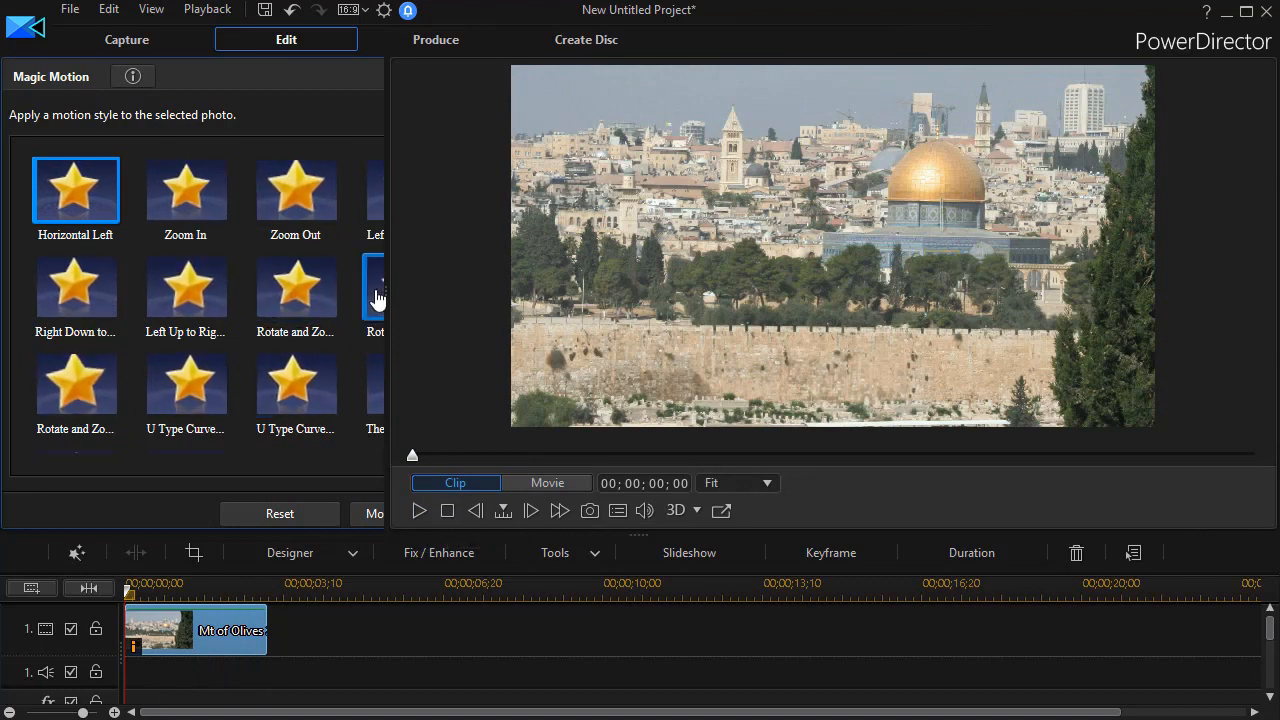
Step: Apply the motion style starting with "Right Down to" to the photo and play the clip
drag(386, 290, 714, 306)
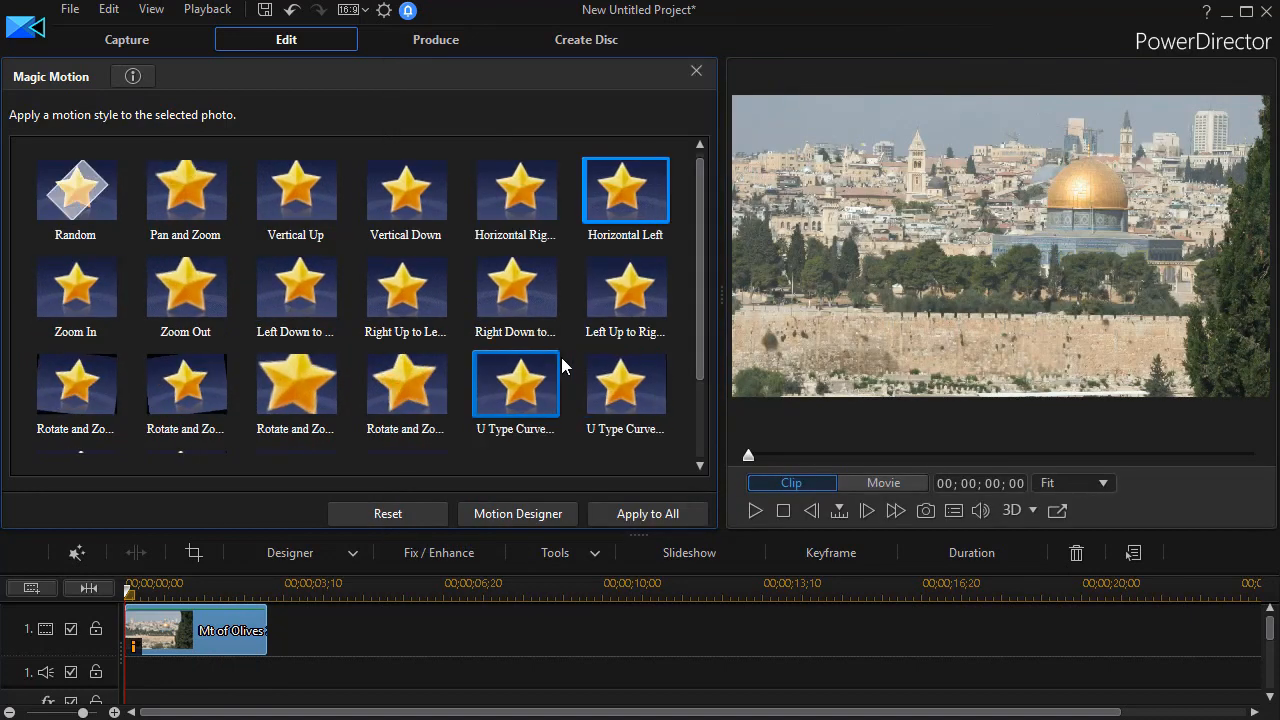
click(524, 298)
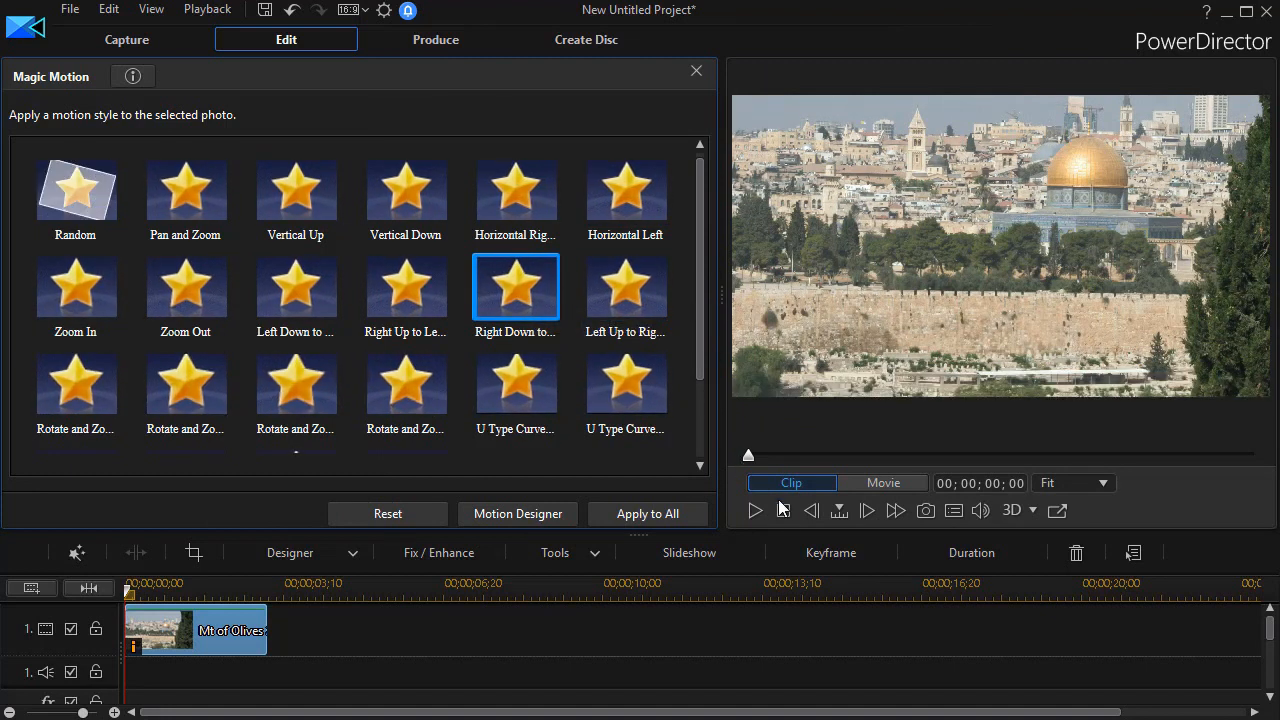
click(755, 511)
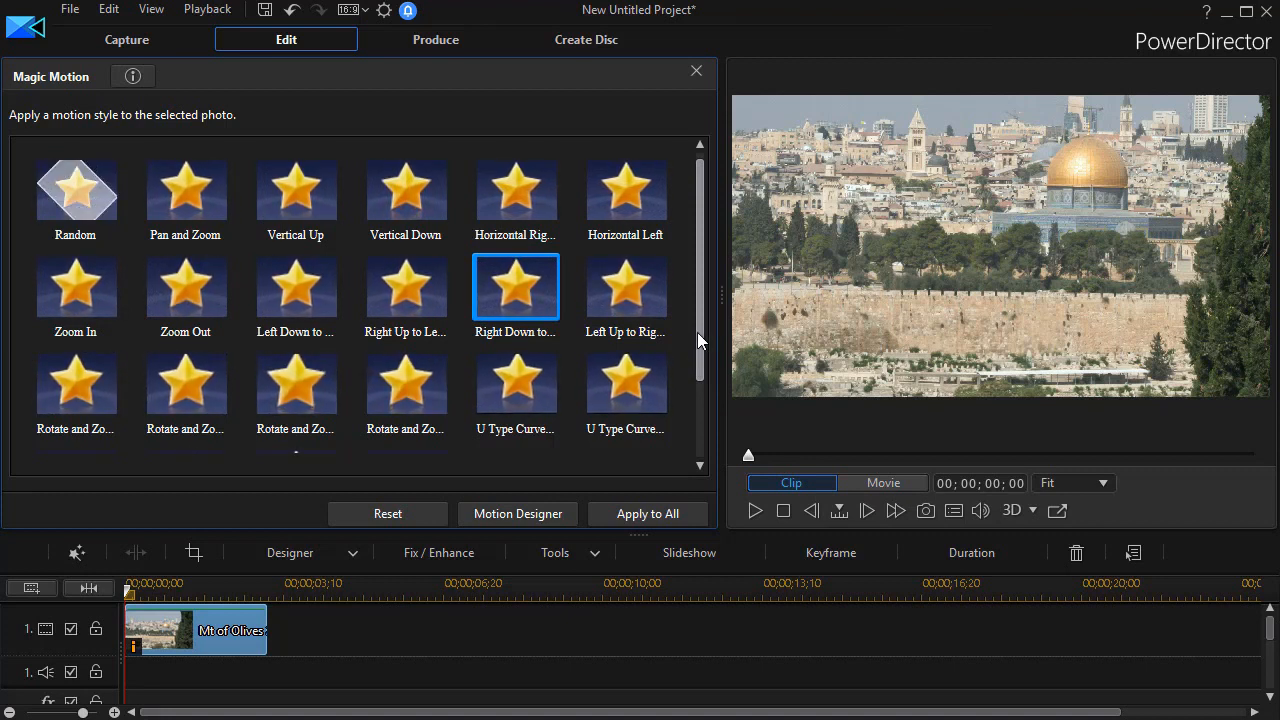
Step: Choose the User Defined motion style and open it in the Magic Motion Designer
drag(697, 332, 687, 430)
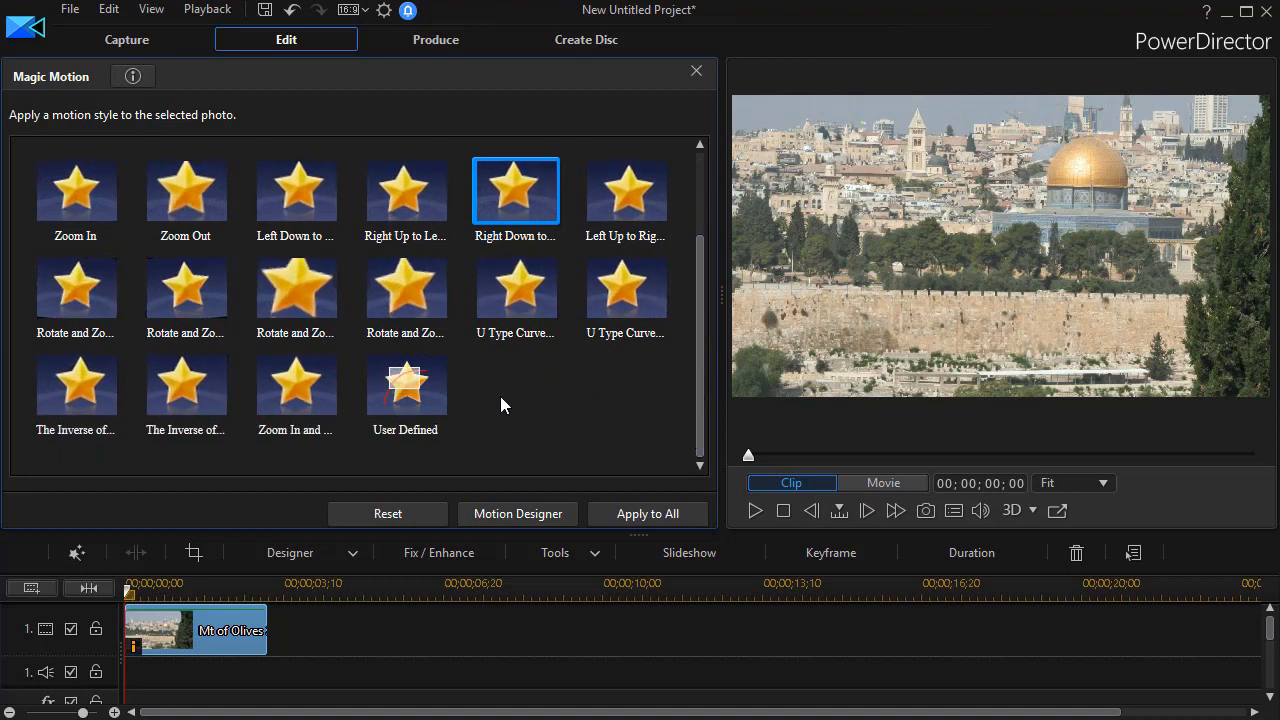
click(408, 393)
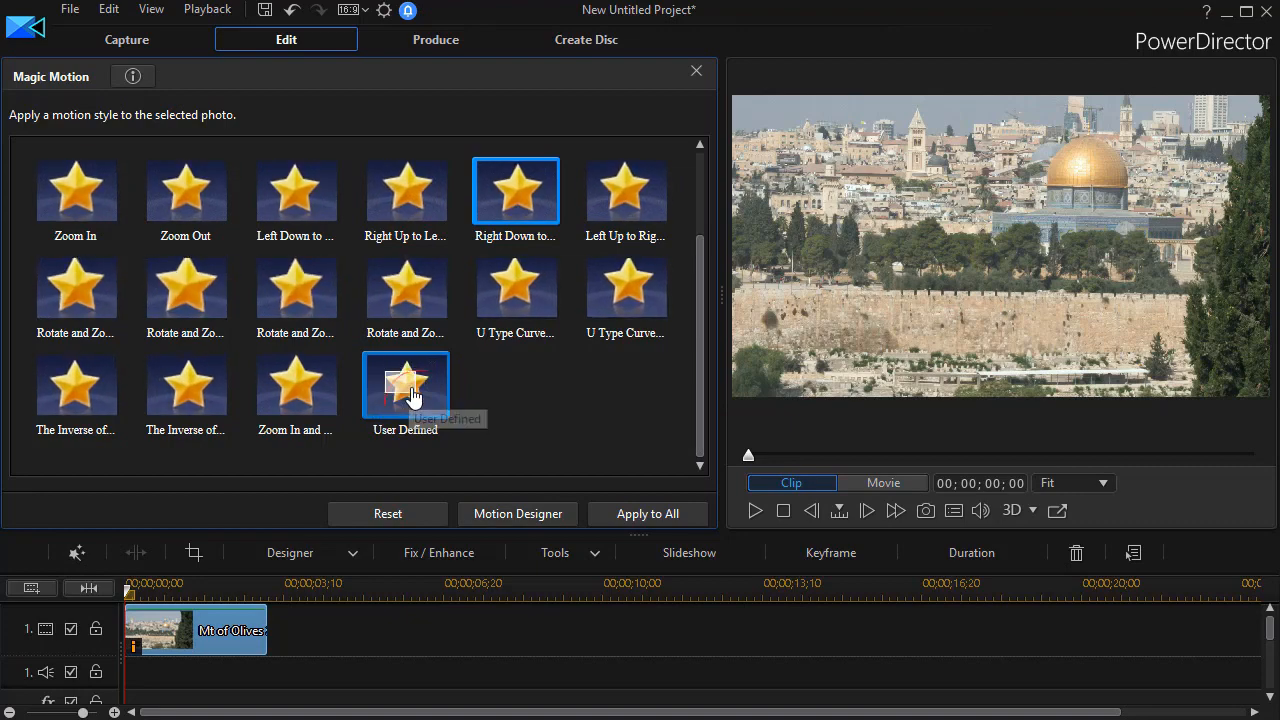
double_click(414, 396)
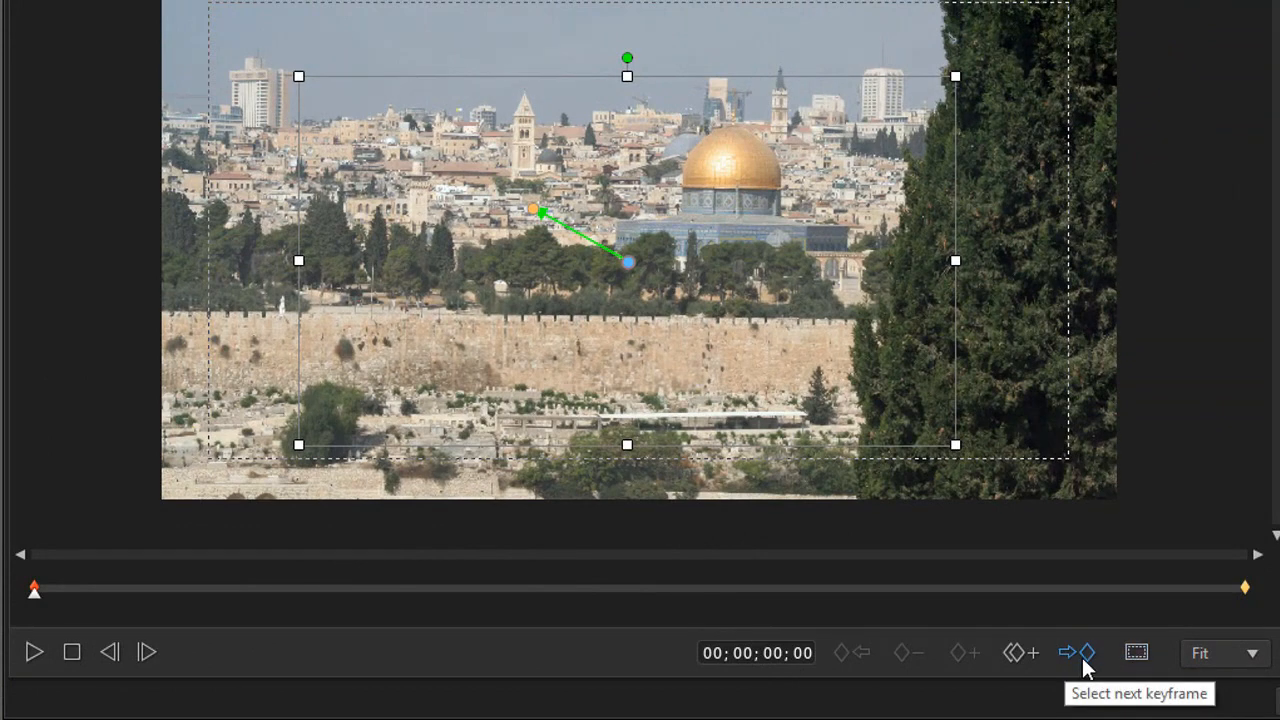
Step: Step through the motion keyframes, remove the end keyframe at 00;00;03;00, and play the motion from the start keyframe
click(1086, 653)
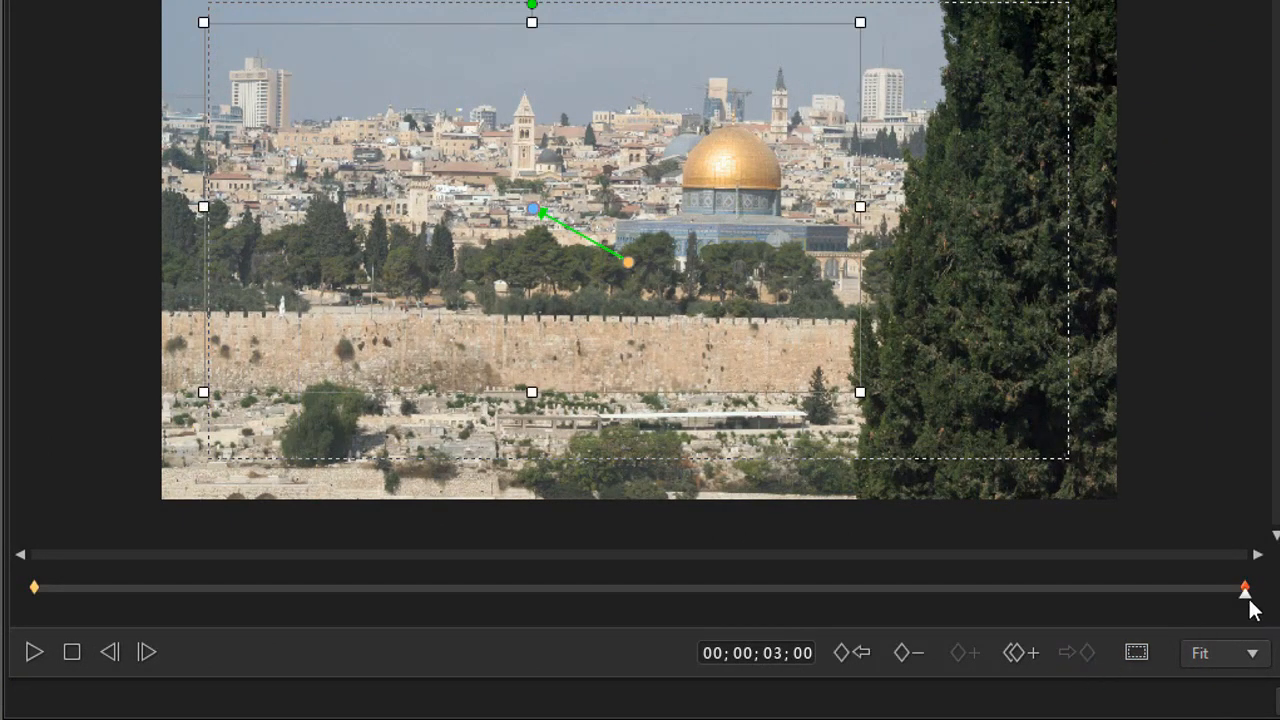
click(858, 653)
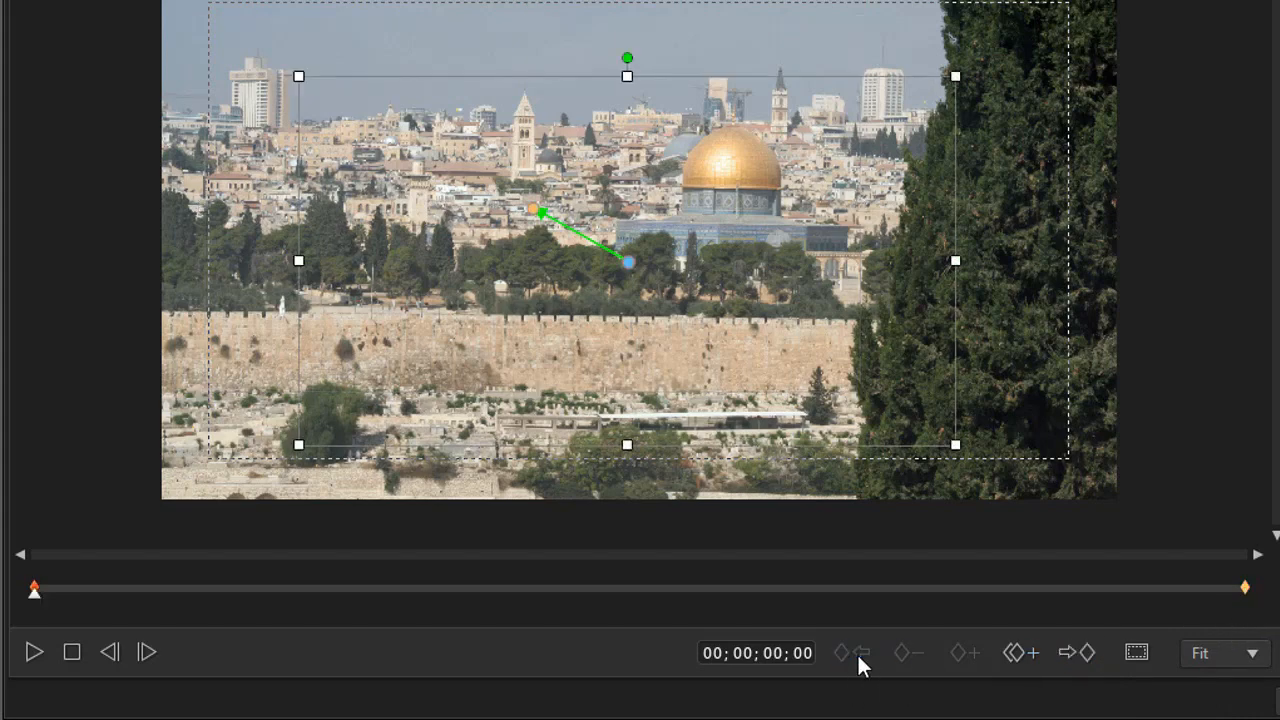
click(1076, 655)
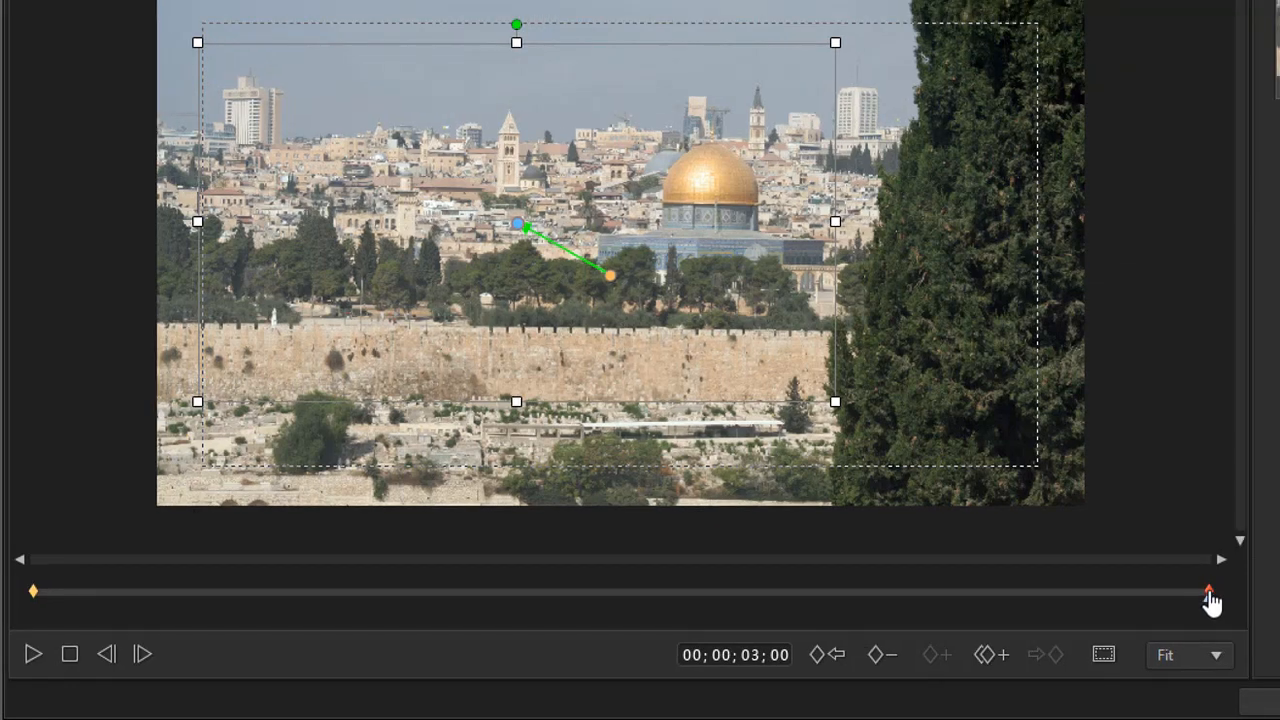
click(880, 656)
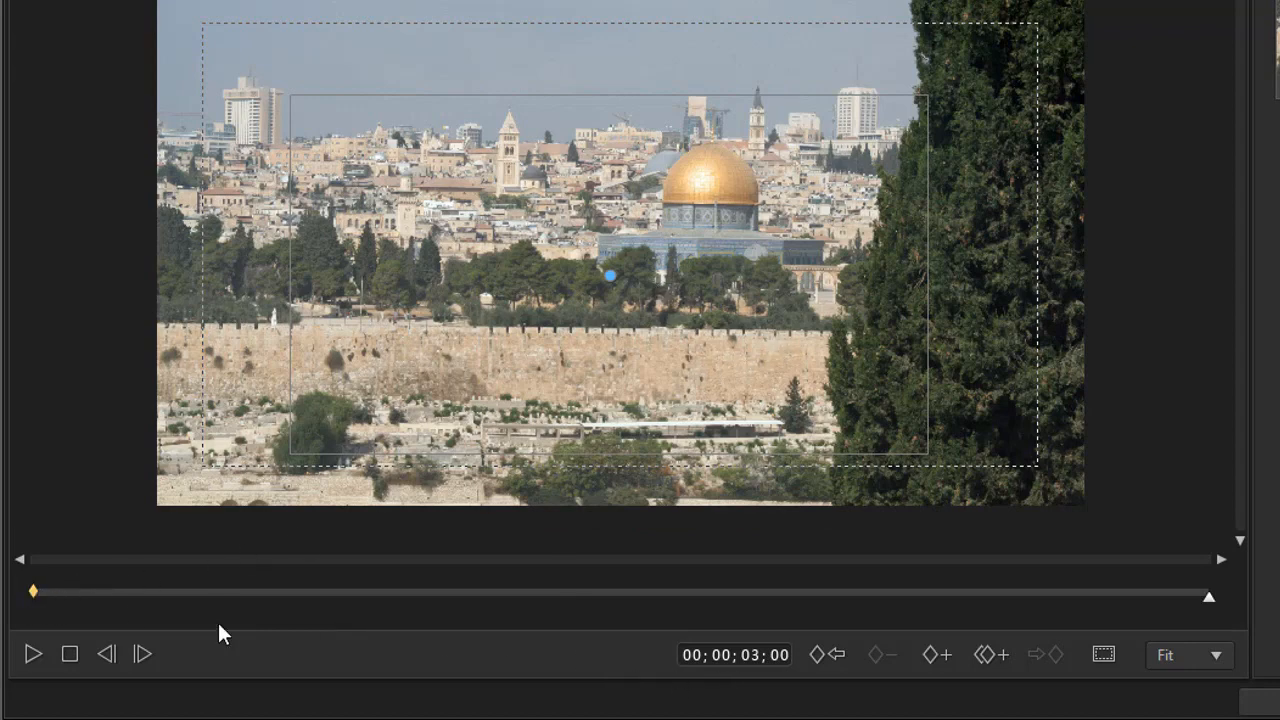
click(818, 666)
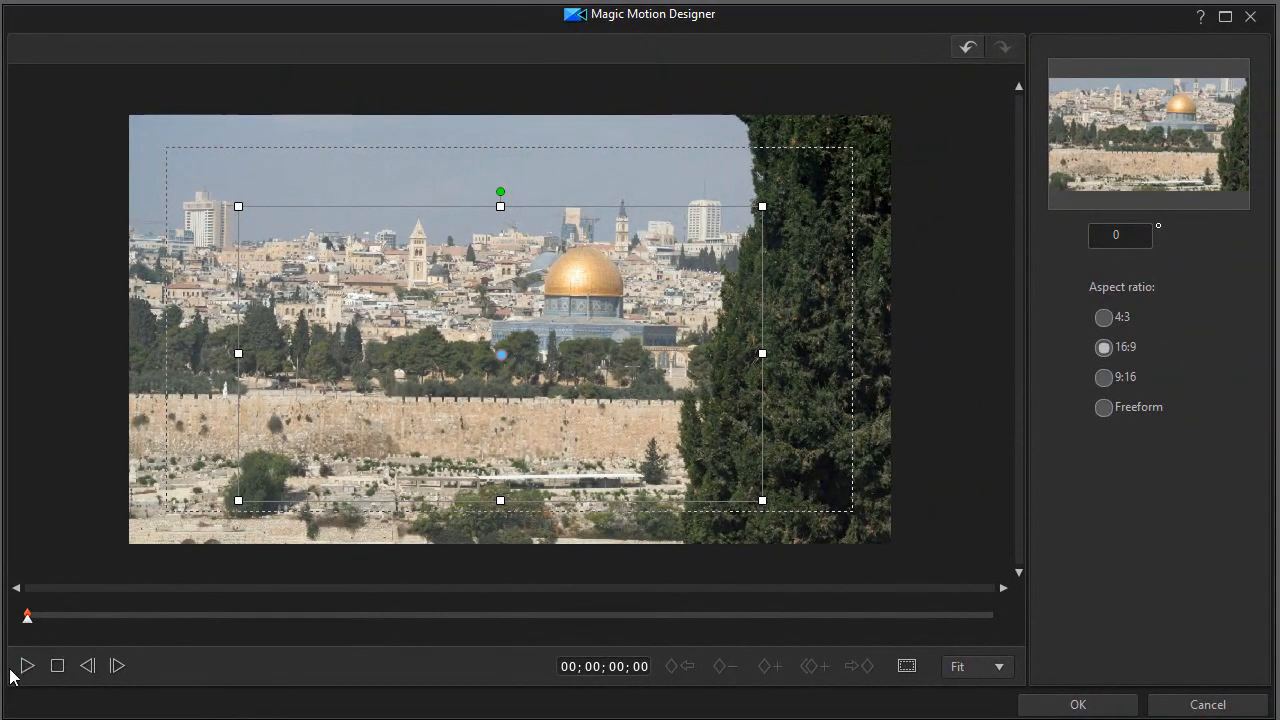
click(27, 667)
Step: Shrink the start keyframe's focus area, position it over the tall building at the photo's far left, and play the motion
drag(762, 500, 652, 450)
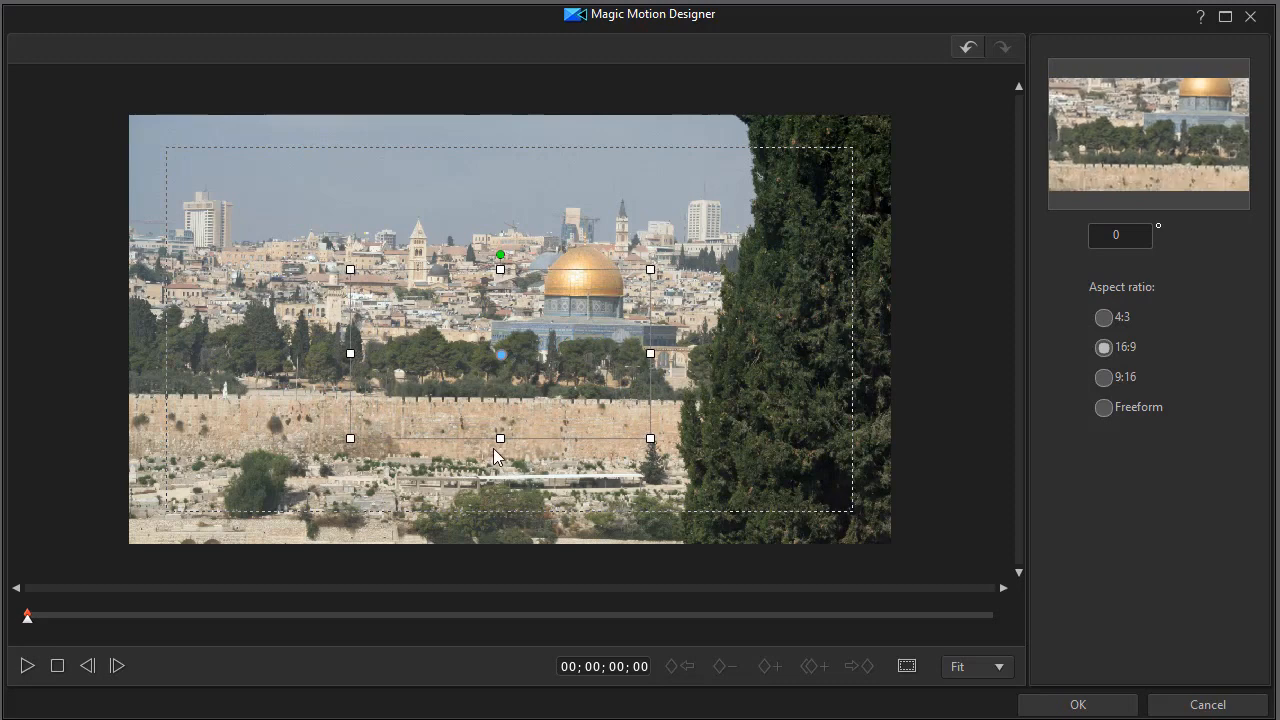
mouse_move(497, 436)
mouse_down()
mouse_move(497, 420)
mouse_move(498, 432)
mouse_up()
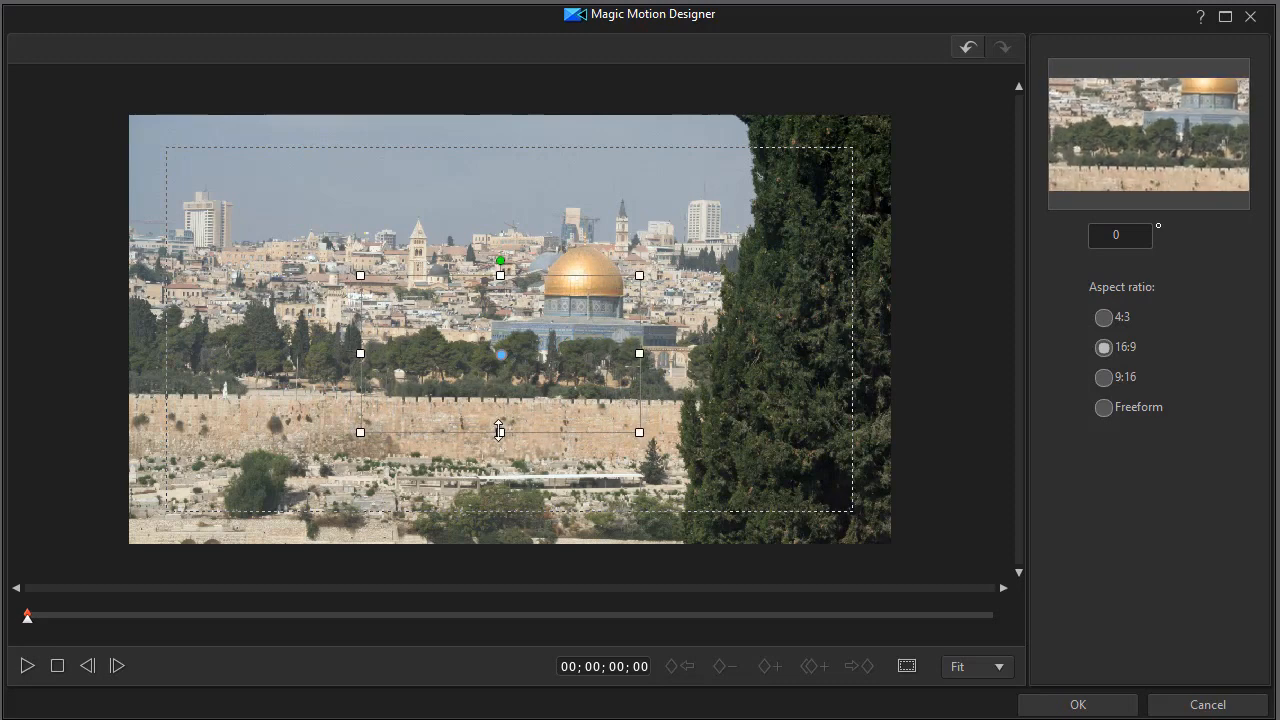
drag(499, 353, 308, 225)
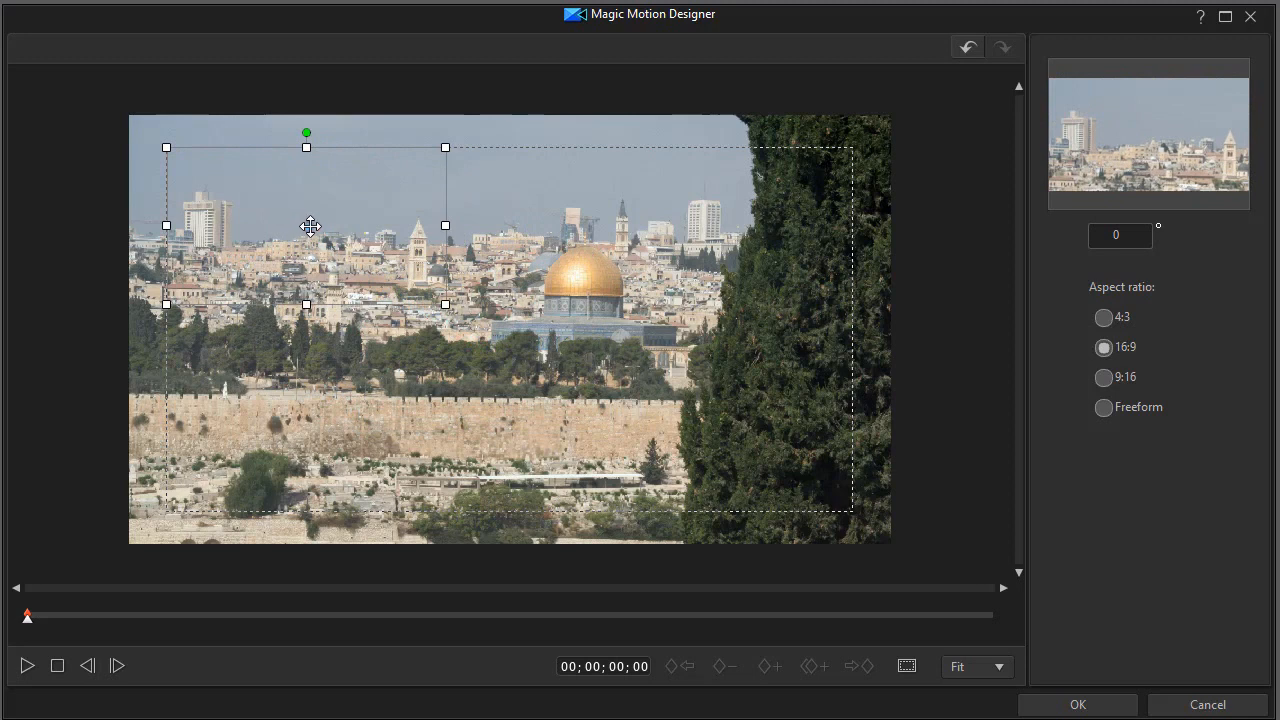
drag(443, 305, 368, 260)
drag(306, 226, 231, 220)
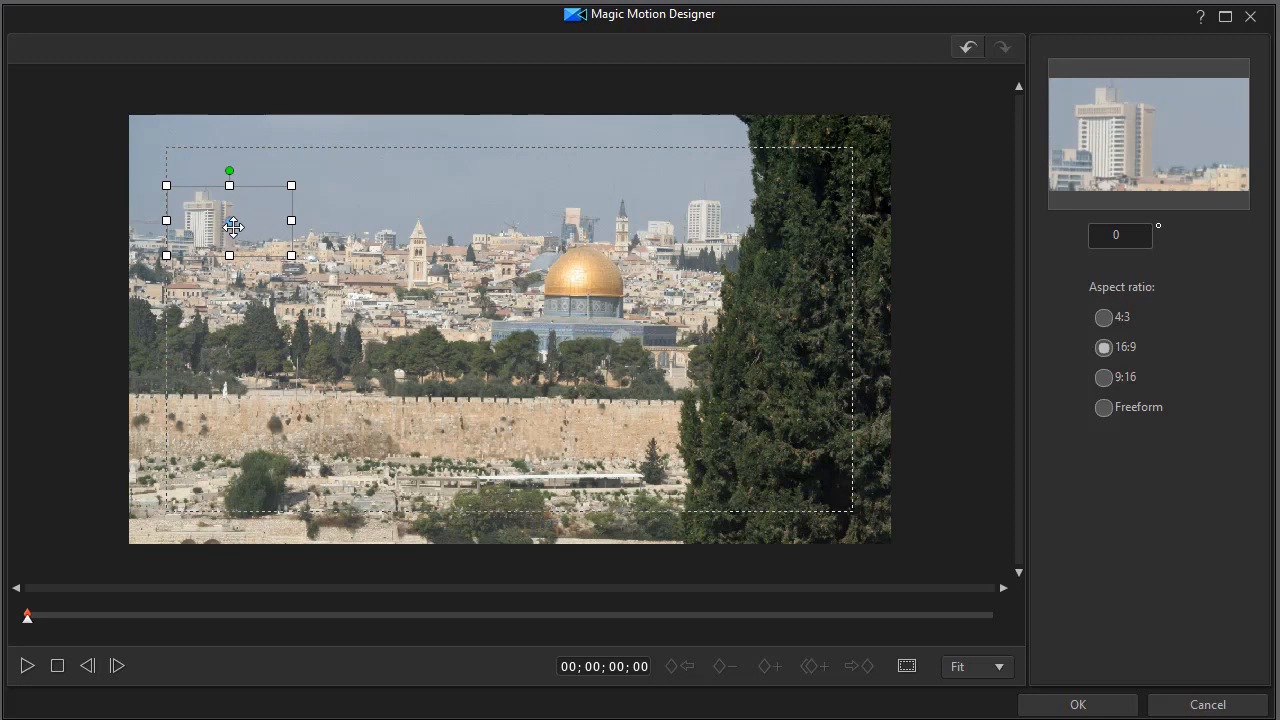
drag(231, 223, 230, 220)
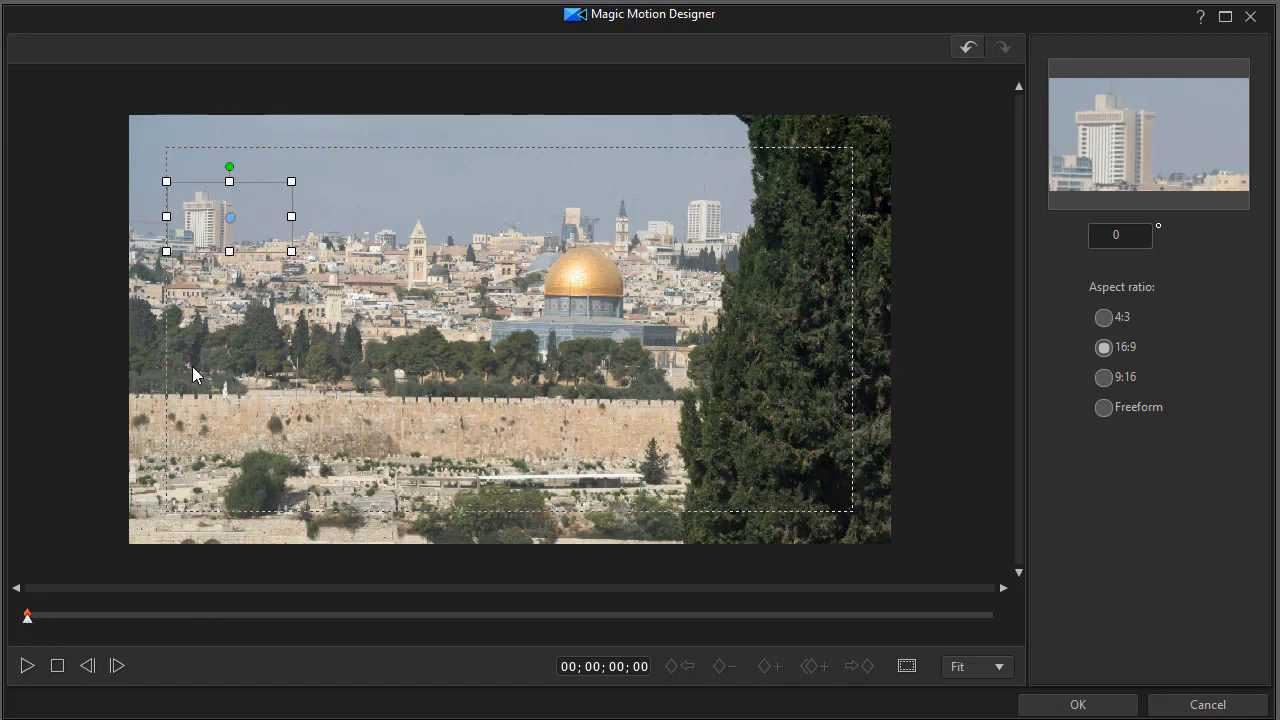
click(24, 668)
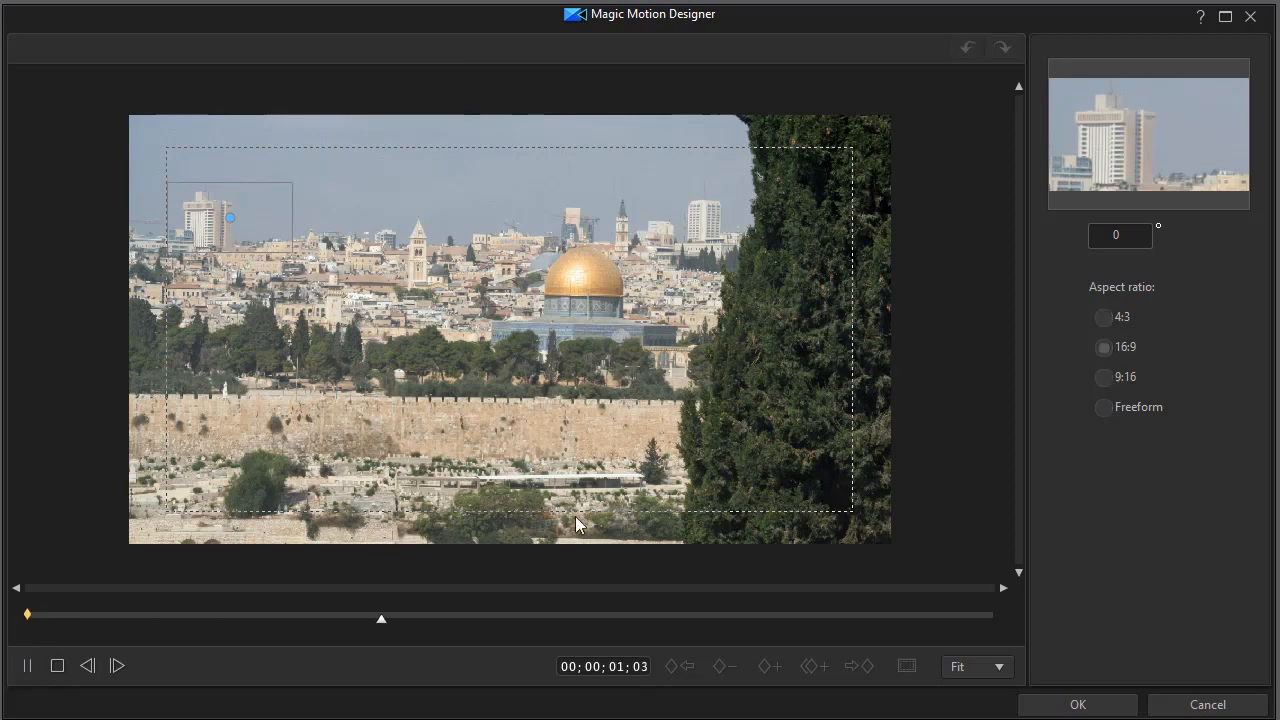
Step: Add a keyframe at 00;00;00;22, move its focus area over the pointed church tower, and play the motion from the start
click(57, 665)
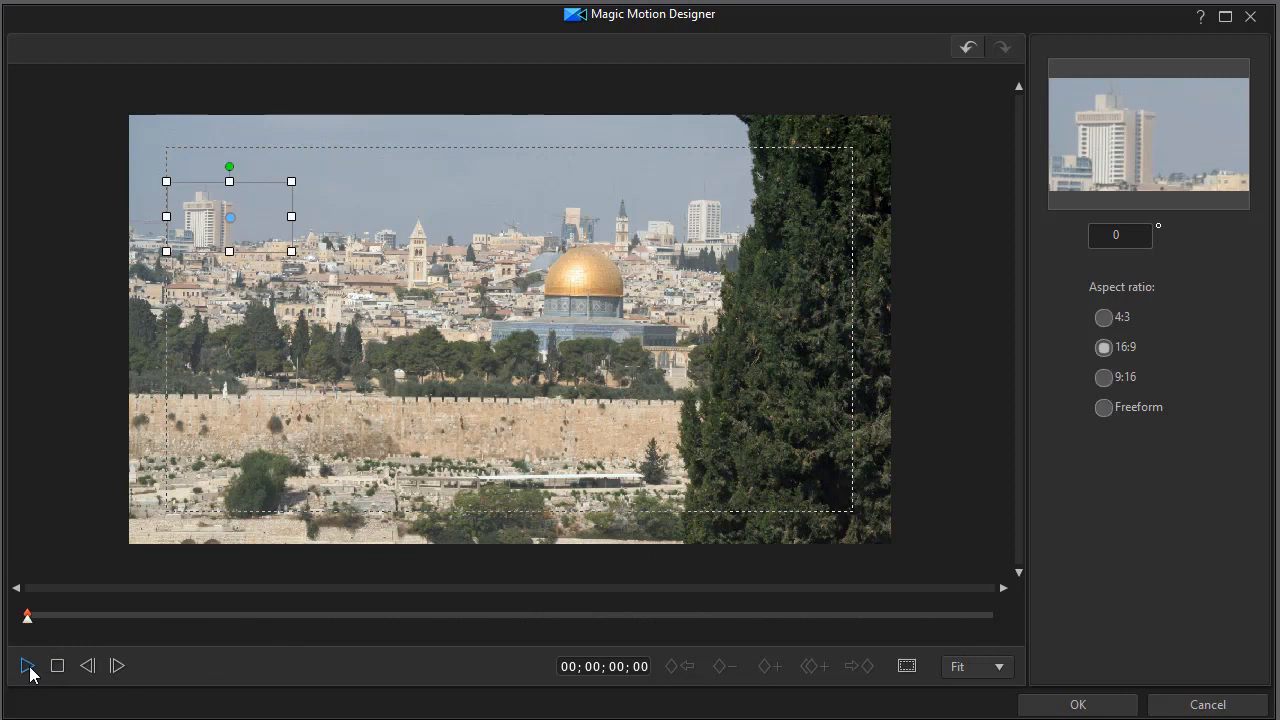
click(305, 617)
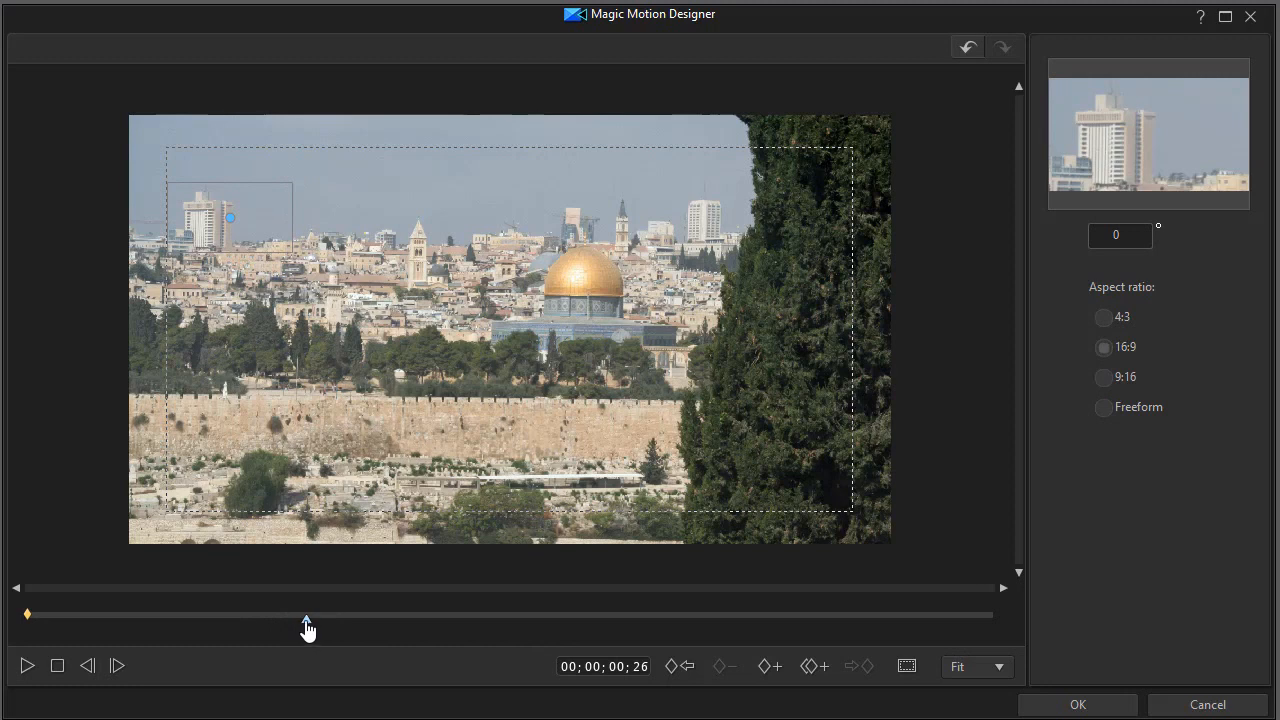
drag(307, 627, 263, 636)
click(773, 675)
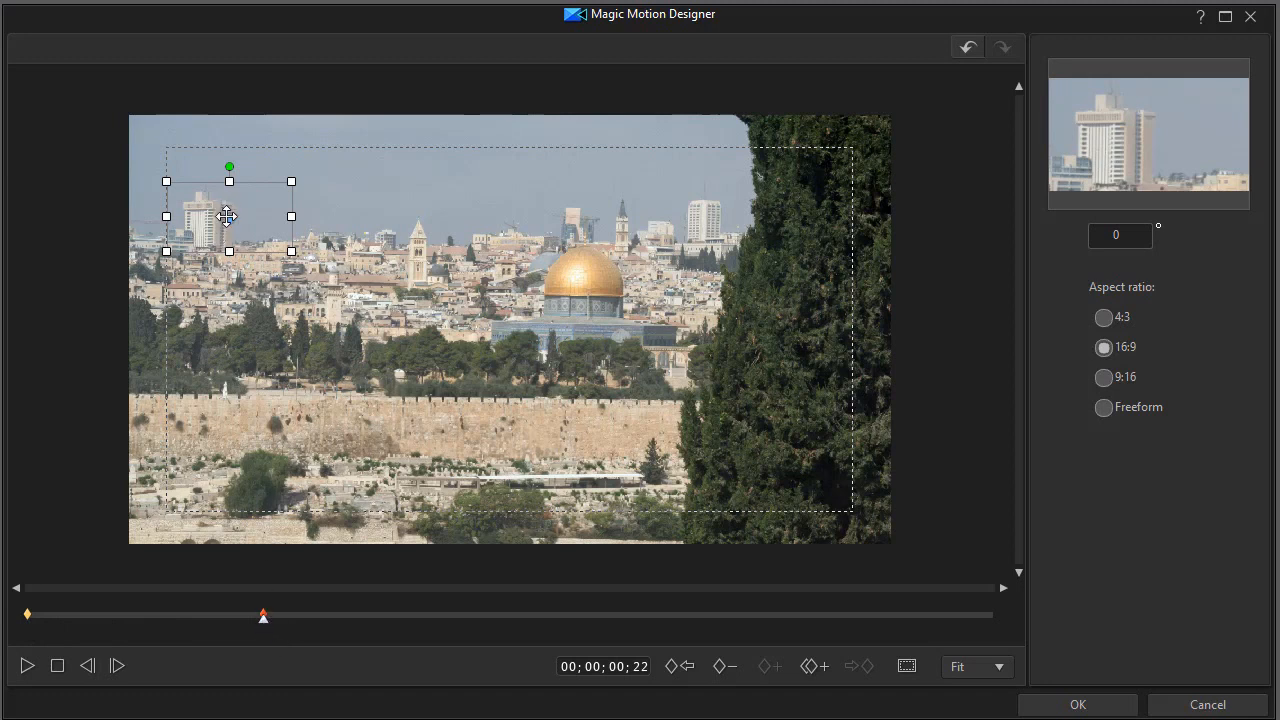
drag(232, 217, 419, 241)
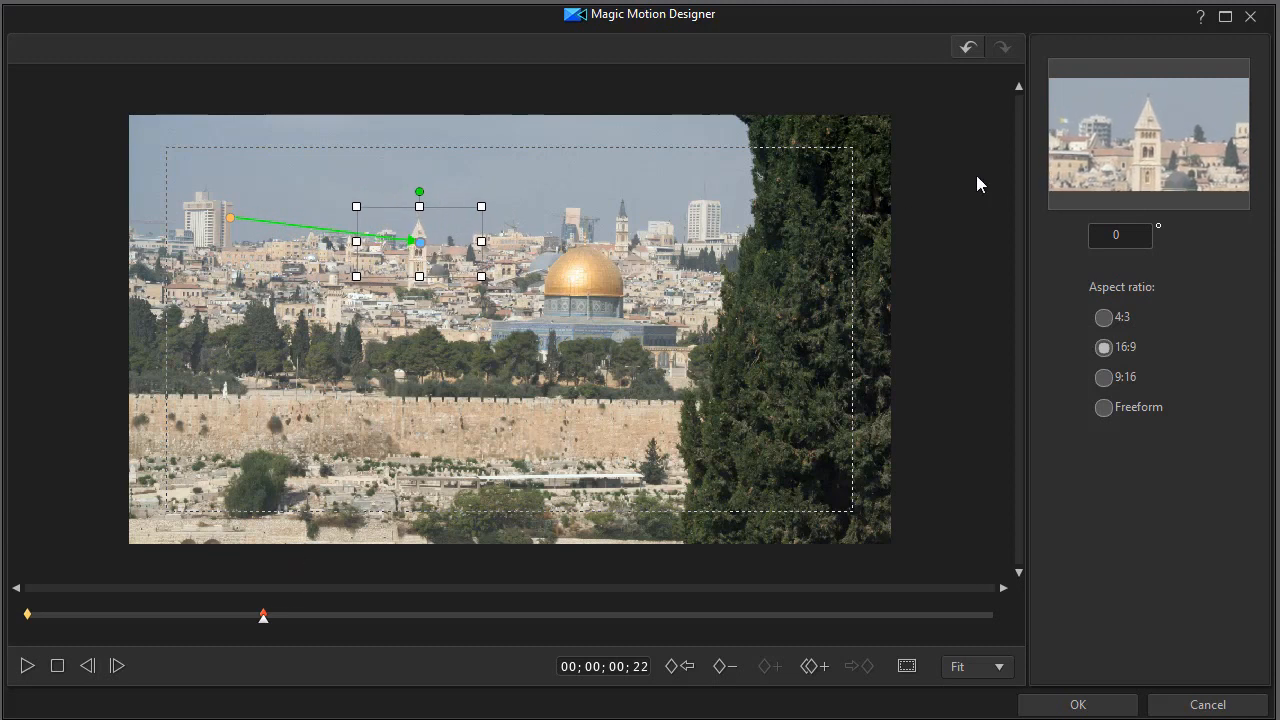
click(57, 666)
click(27, 666)
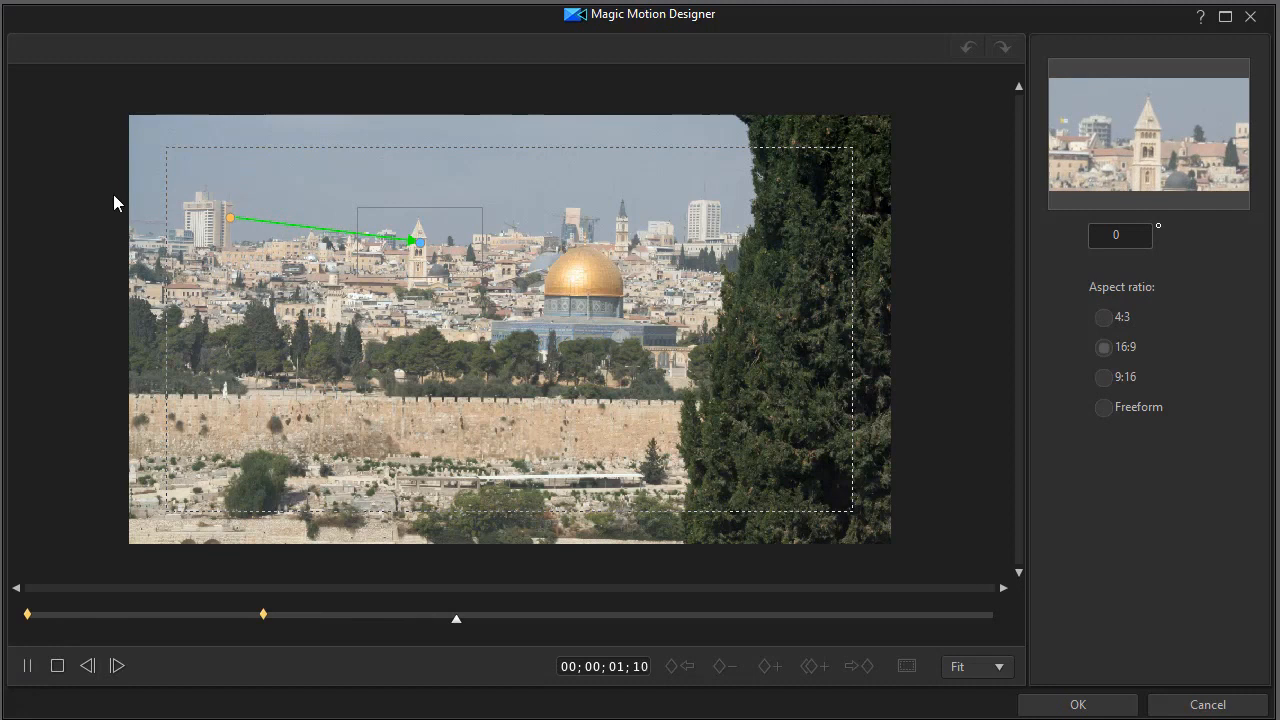
click(212, 204)
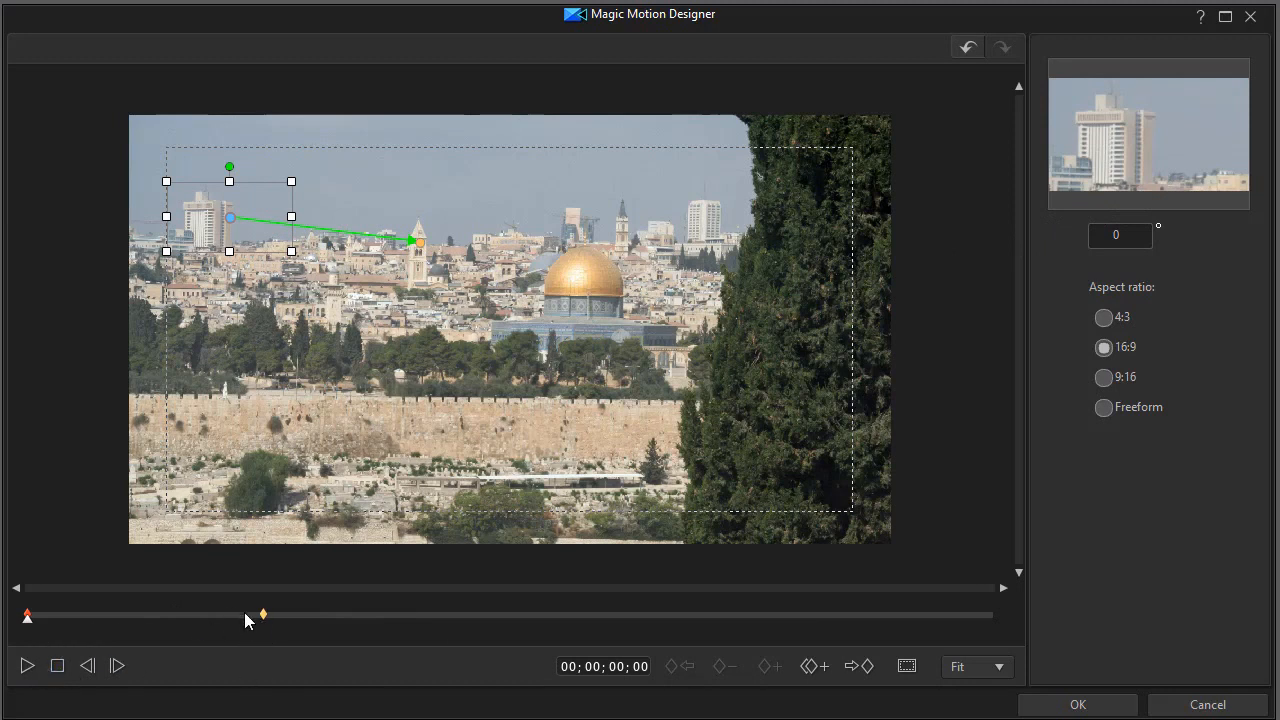
Step: Move the church tower keyframe earlier to 00;00;00;10 and play the motion to judge its speed
drag(264, 625, 140, 634)
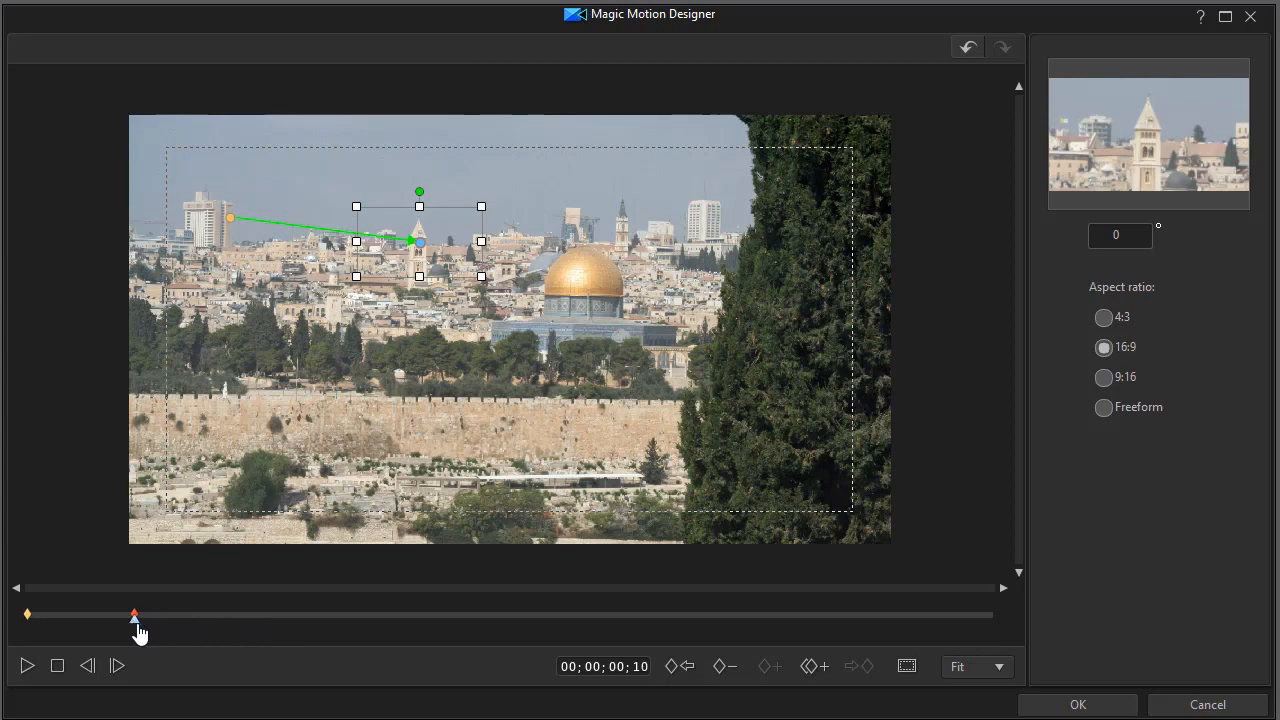
click(23, 670)
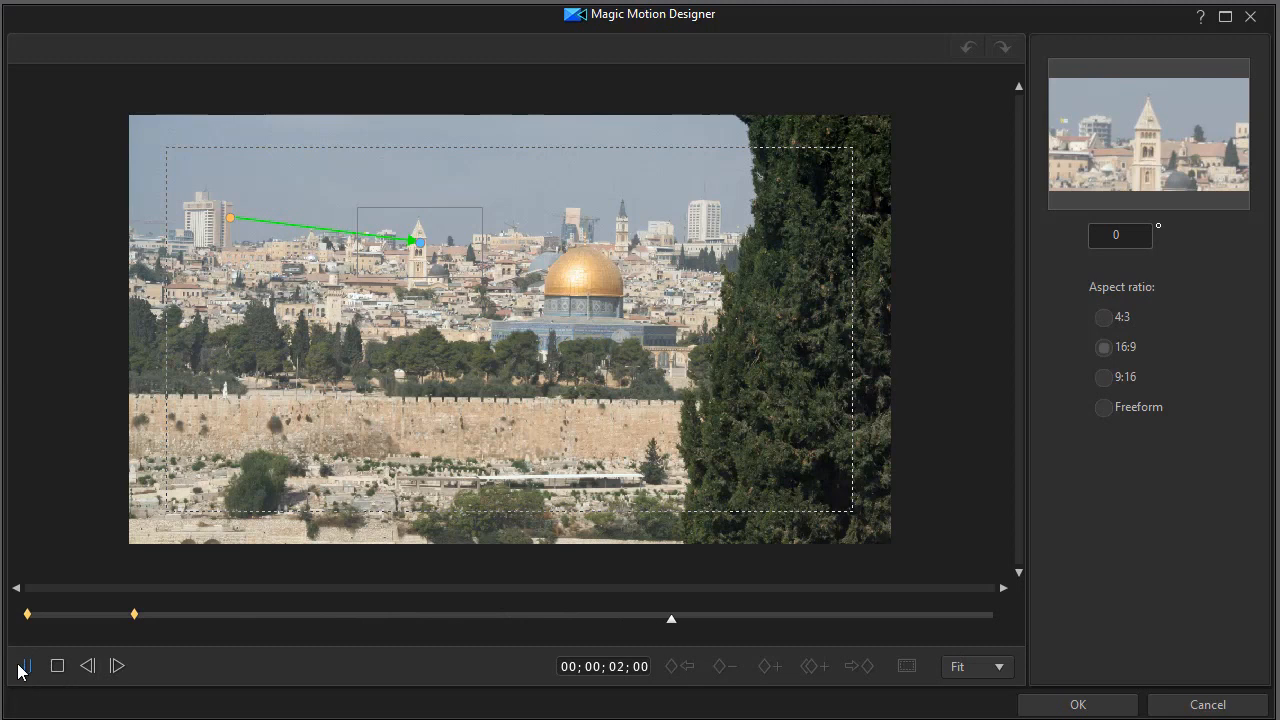
click(26, 667)
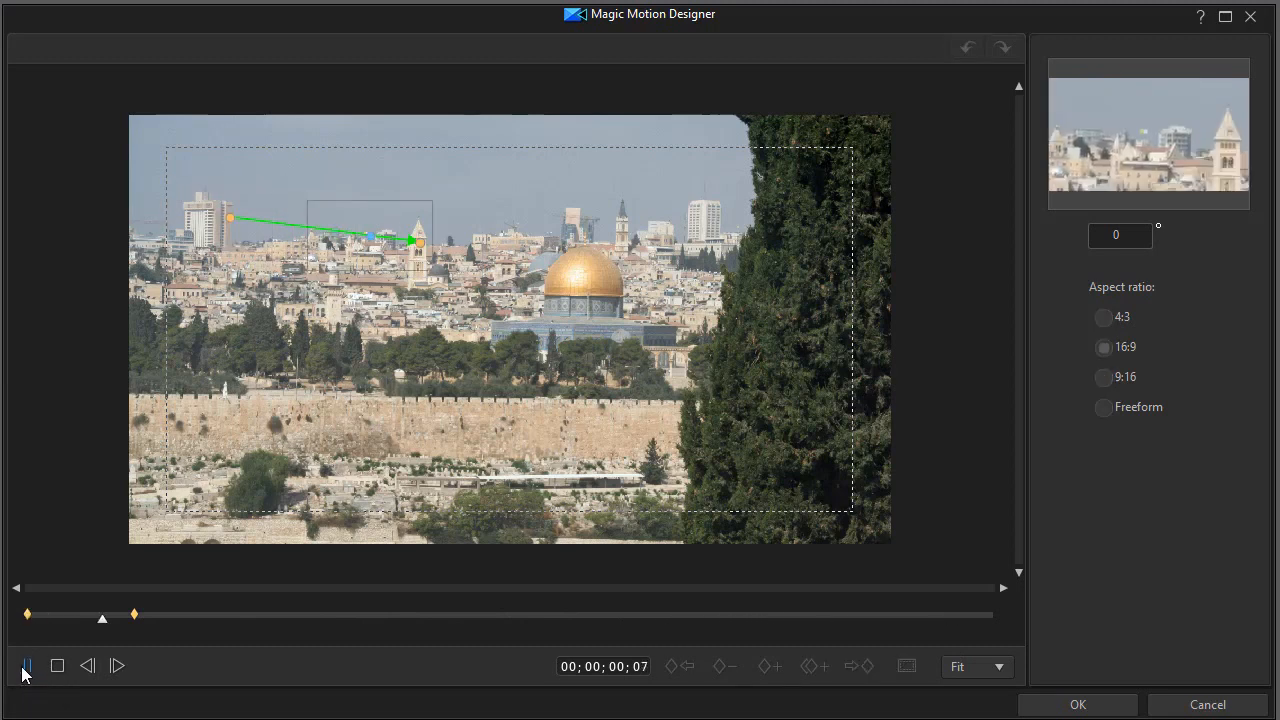
Step: Move the church tower keyframe to 00;00;02;29, near the end of the timeline, and play the slower motion
drag(134, 622, 926, 648)
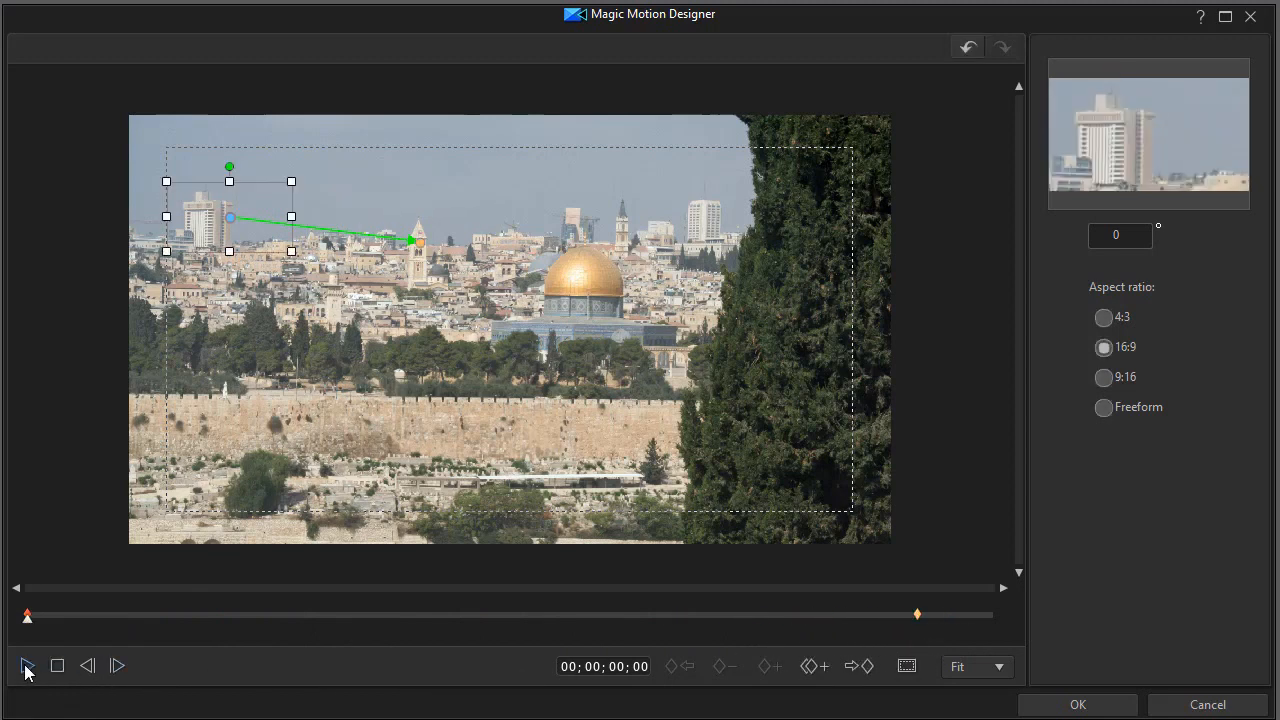
click(25, 667)
click(918, 616)
drag(925, 625, 991, 617)
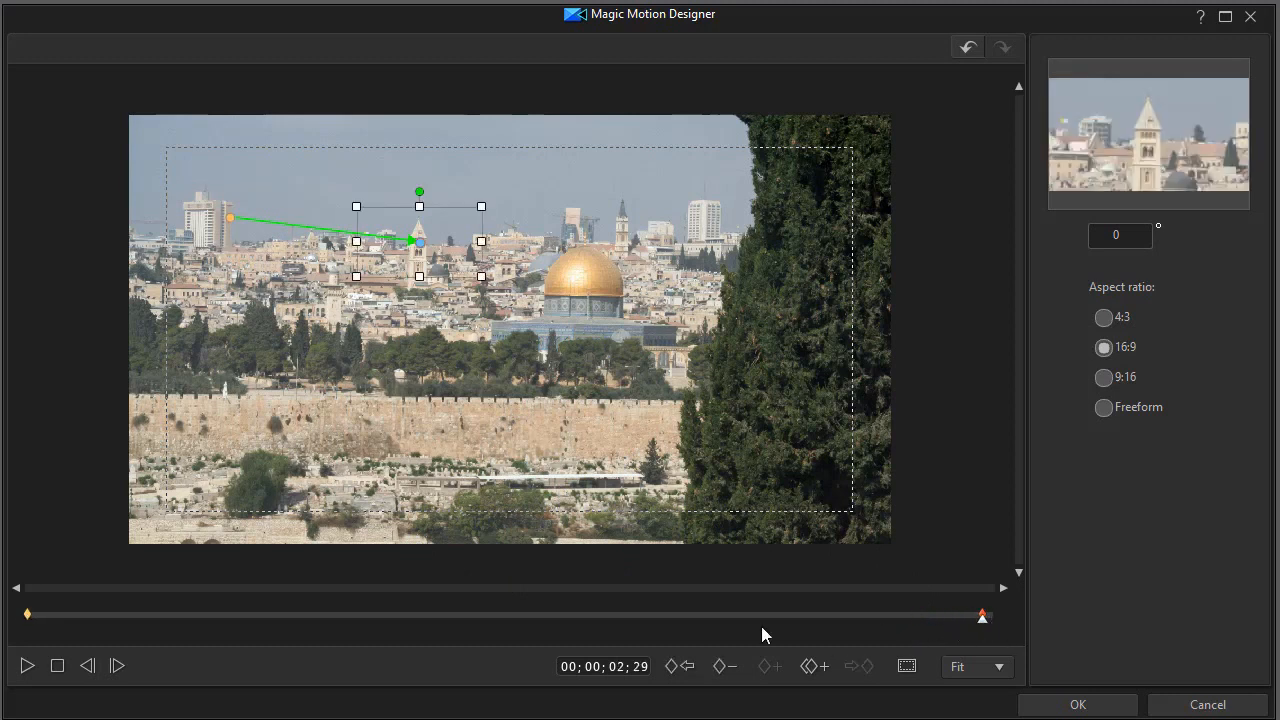
click(26, 667)
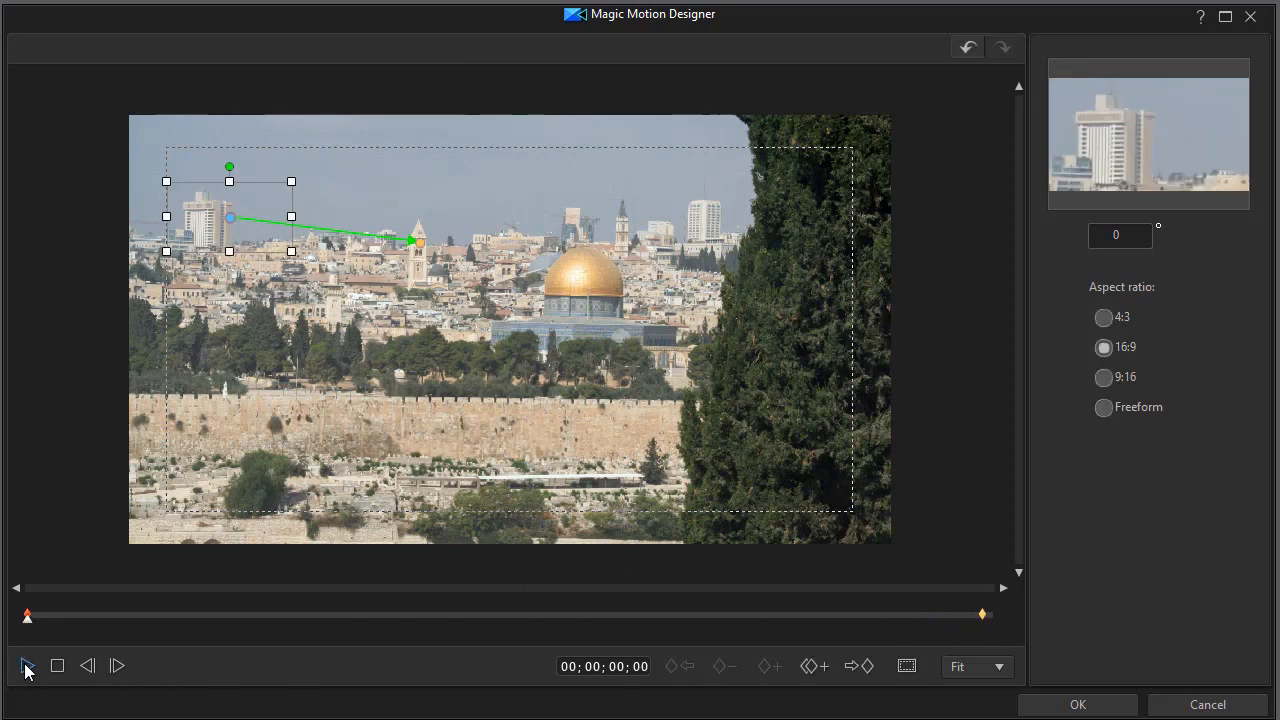
Step: Accept the custom motion and extend the photo clip's duration to 00;00;07;06
click(1077, 705)
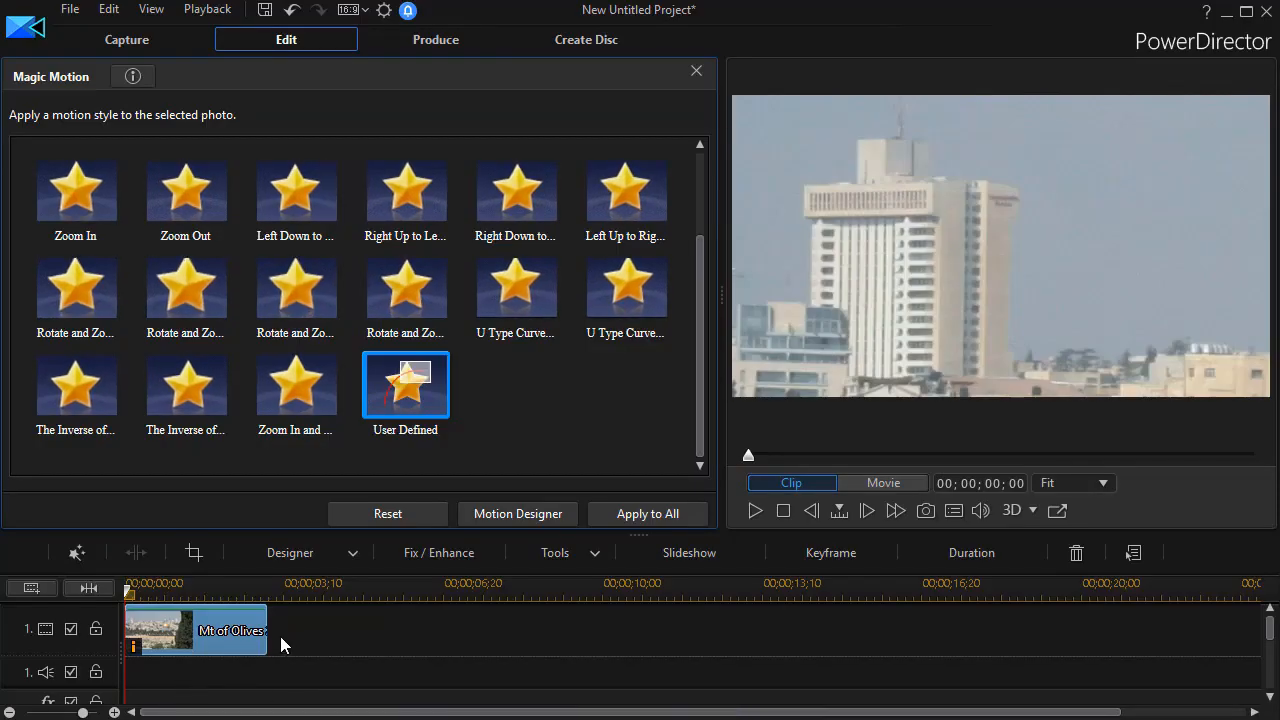
click(270, 630)
drag(270, 630, 467, 641)
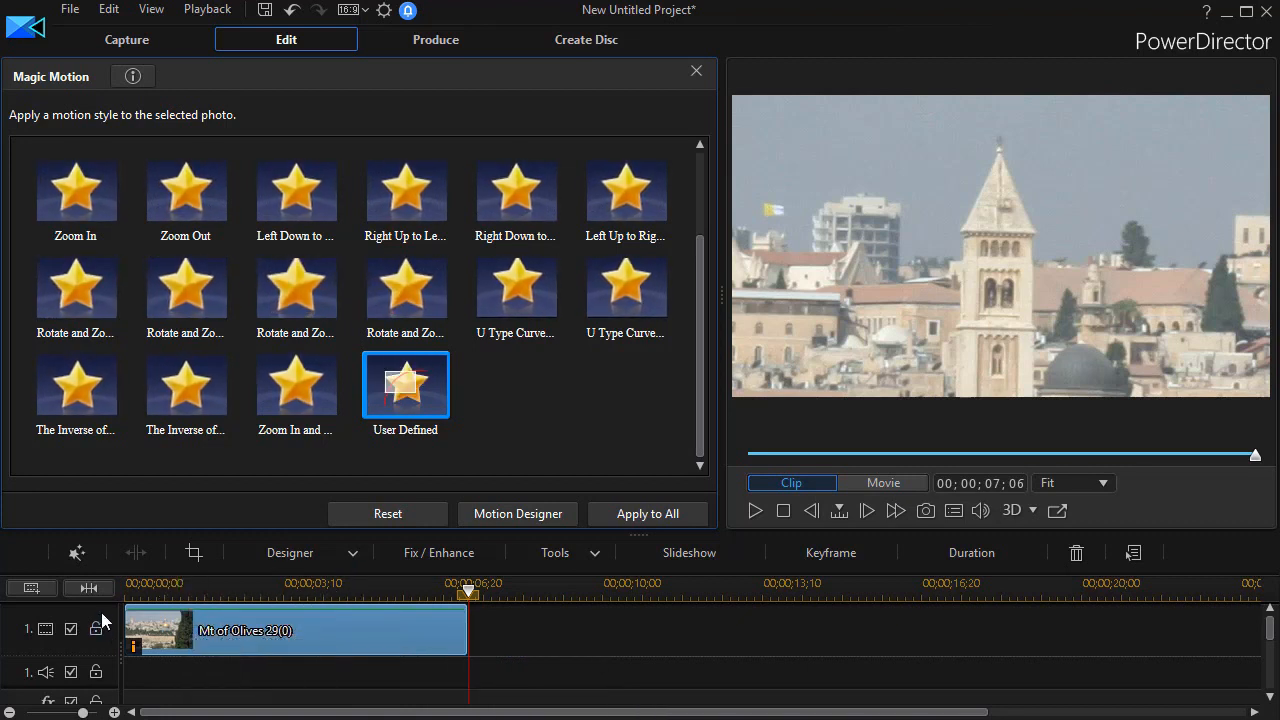
Step: Reopen the User Defined motion in the Magic Motion Designer, check its end keyframe, and play the motion from the start
click(77, 552)
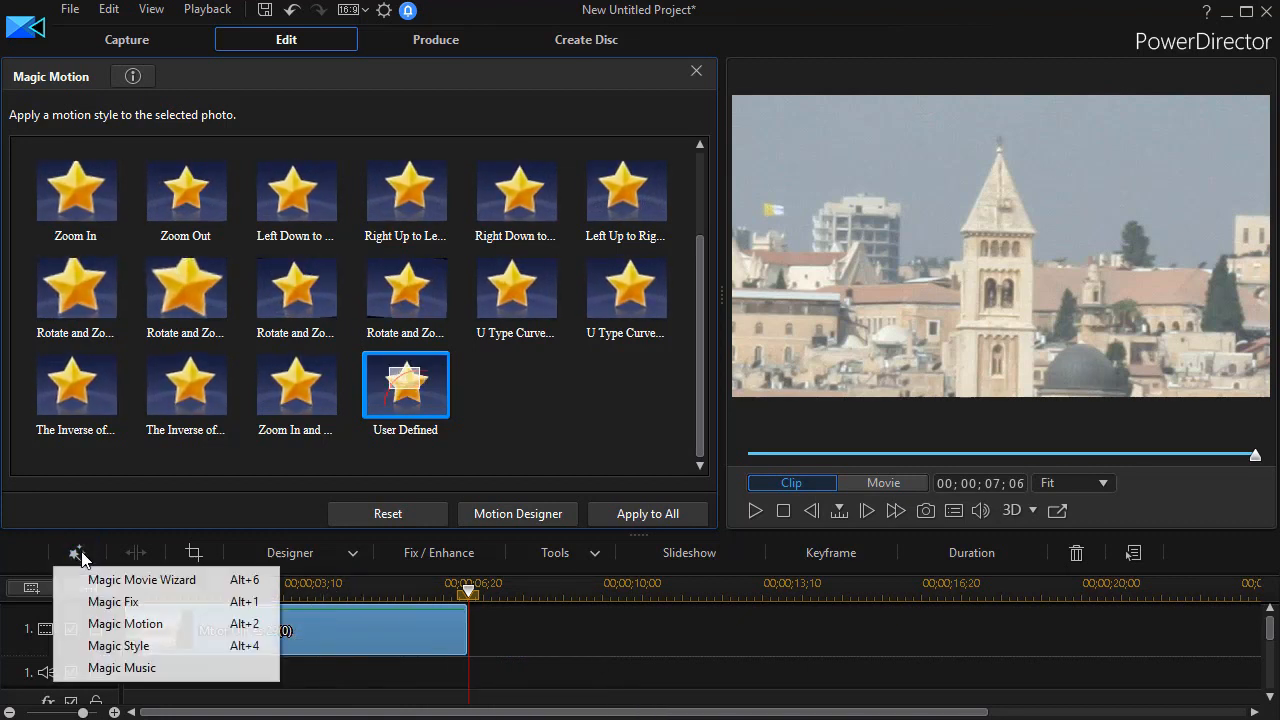
click(106, 624)
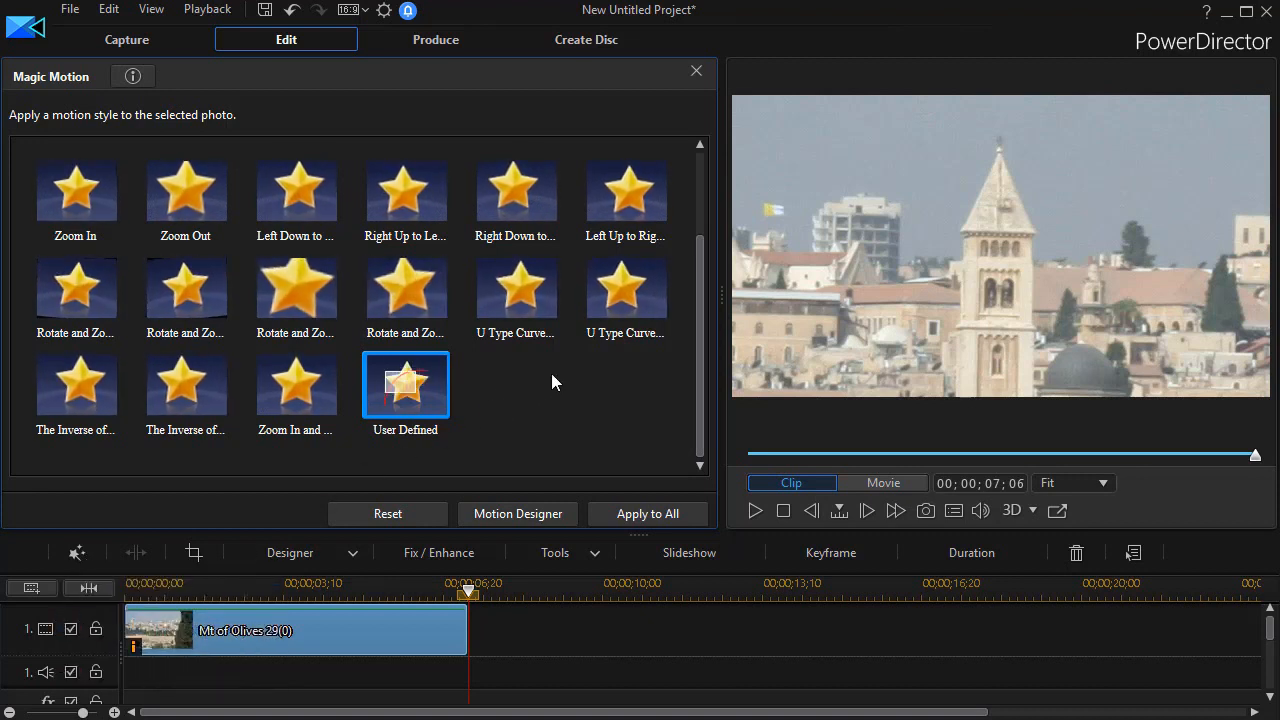
double_click(418, 394)
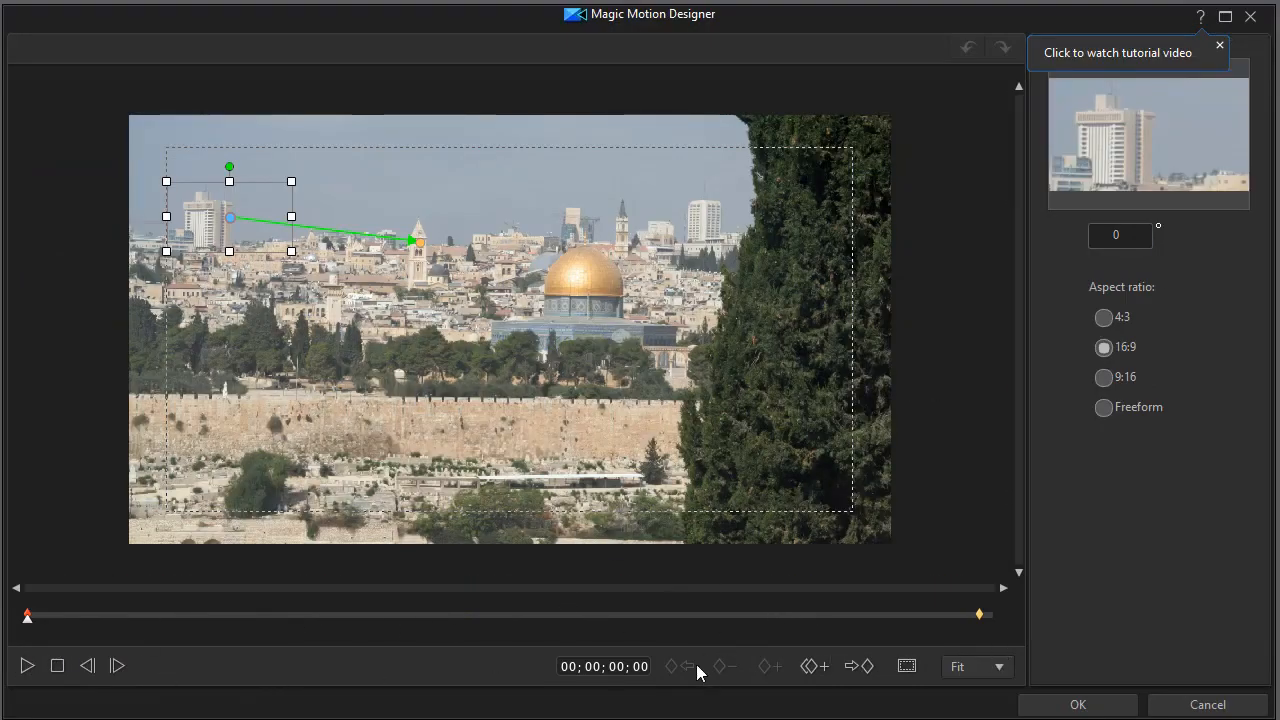
click(980, 618)
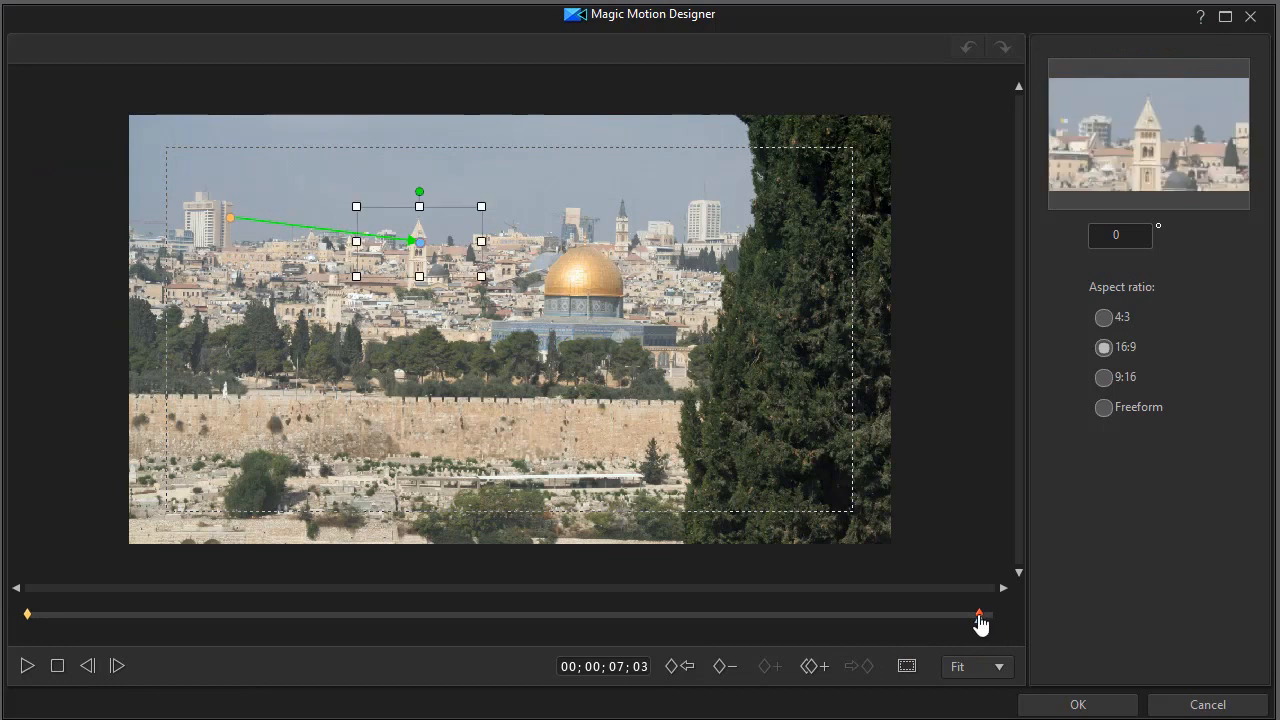
click(56, 668)
click(24, 670)
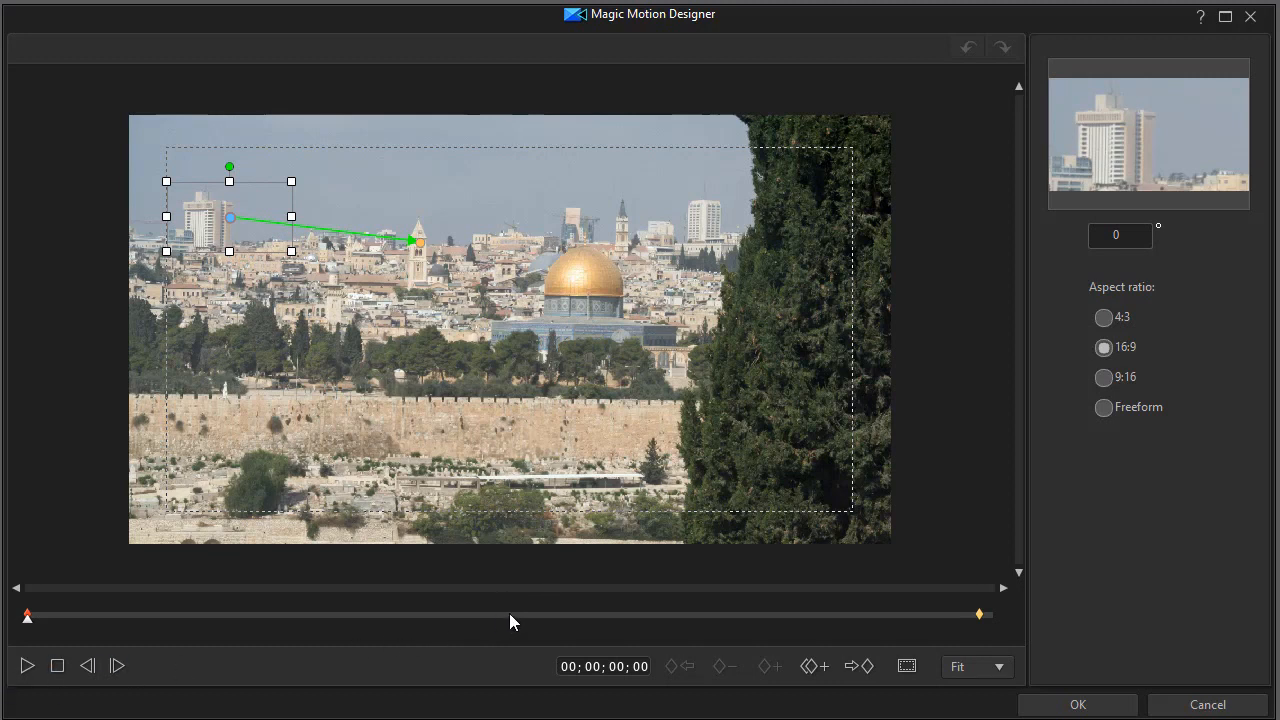
Step: Move the church tower keyframe to 00;00;03;15 and duplicate it at 00;00;04;10 to hold the view on the tower
mouse_move(979, 616)
mouse_down()
mouse_move(489, 626)
mouse_move(500, 634)
mouse_up()
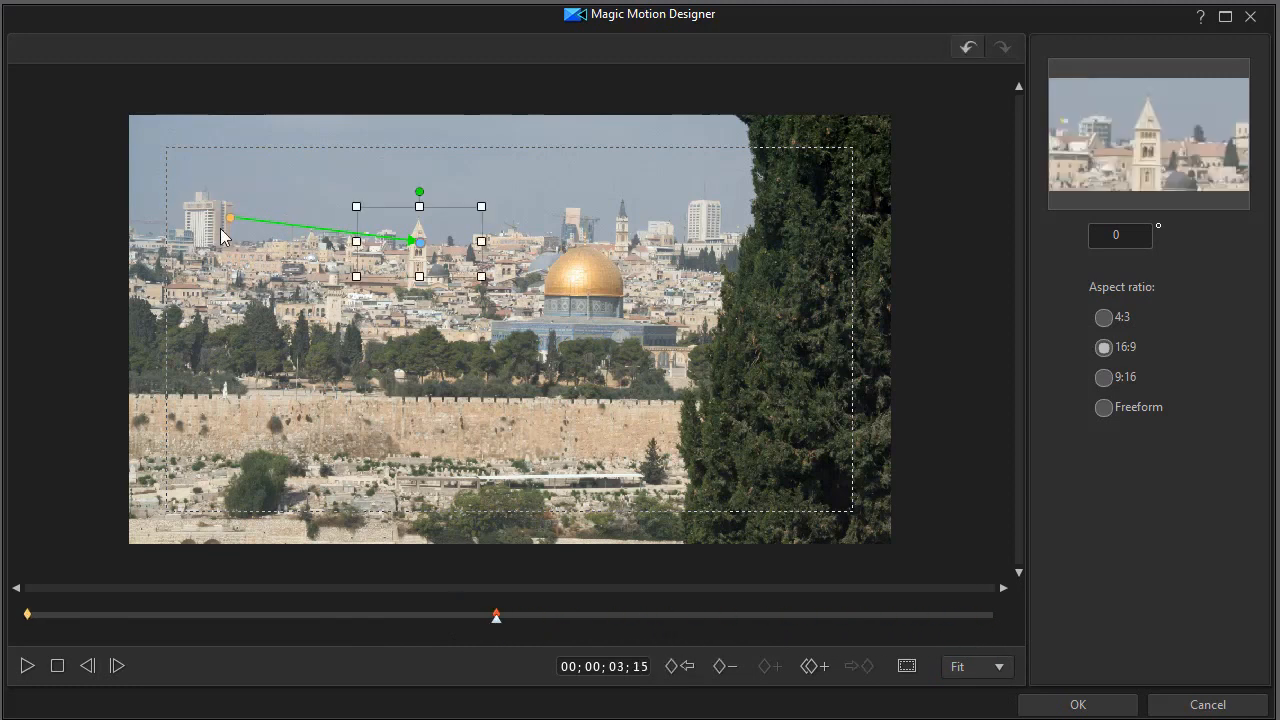
click(592, 617)
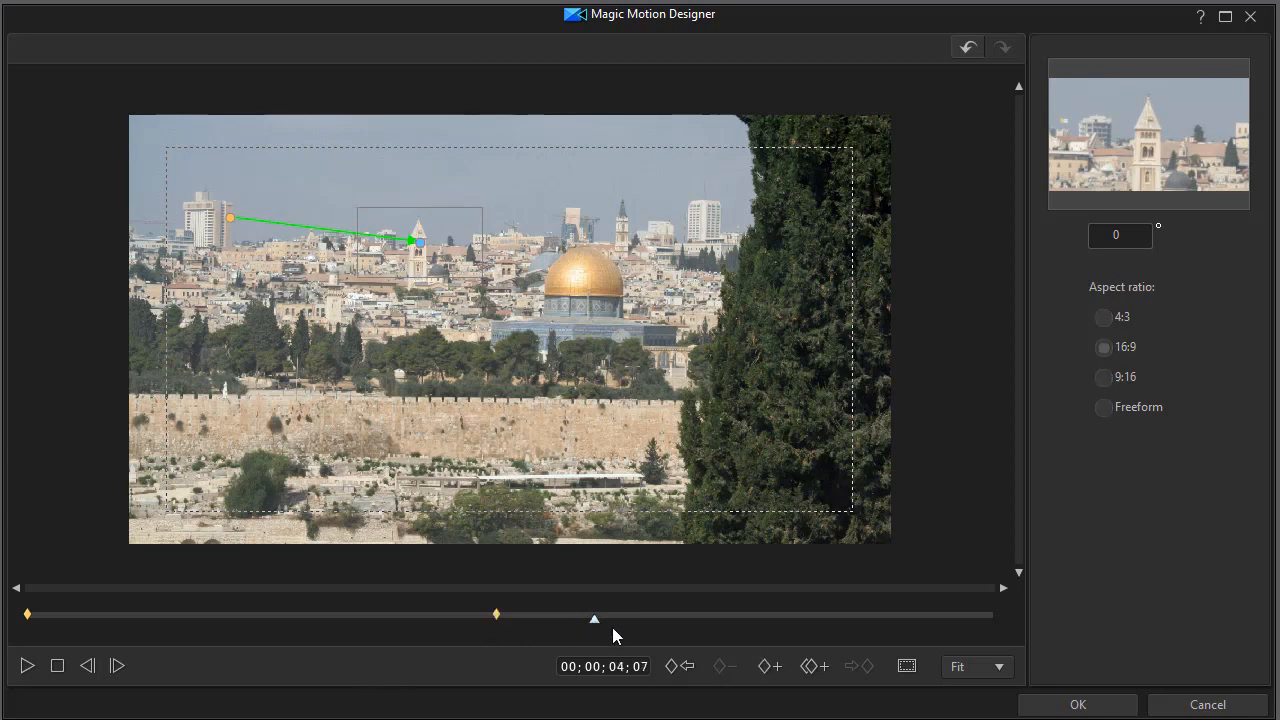
drag(592, 628, 606, 628)
click(814, 668)
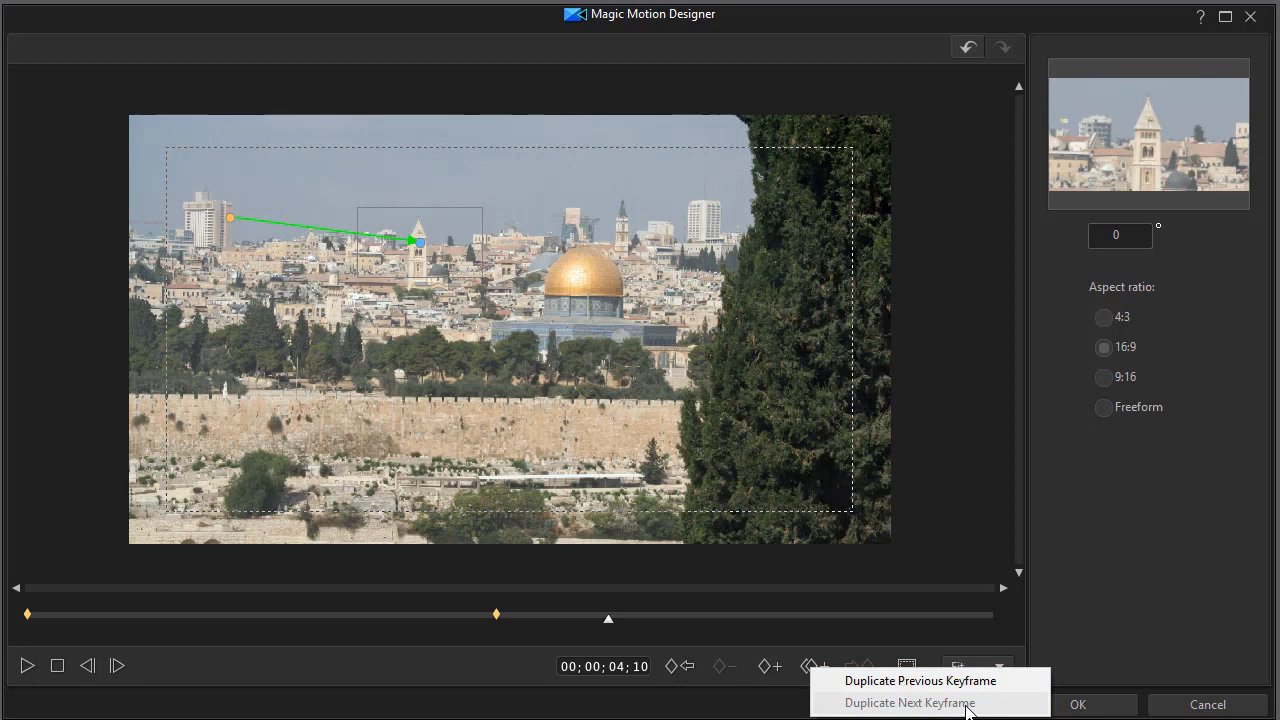
click(897, 684)
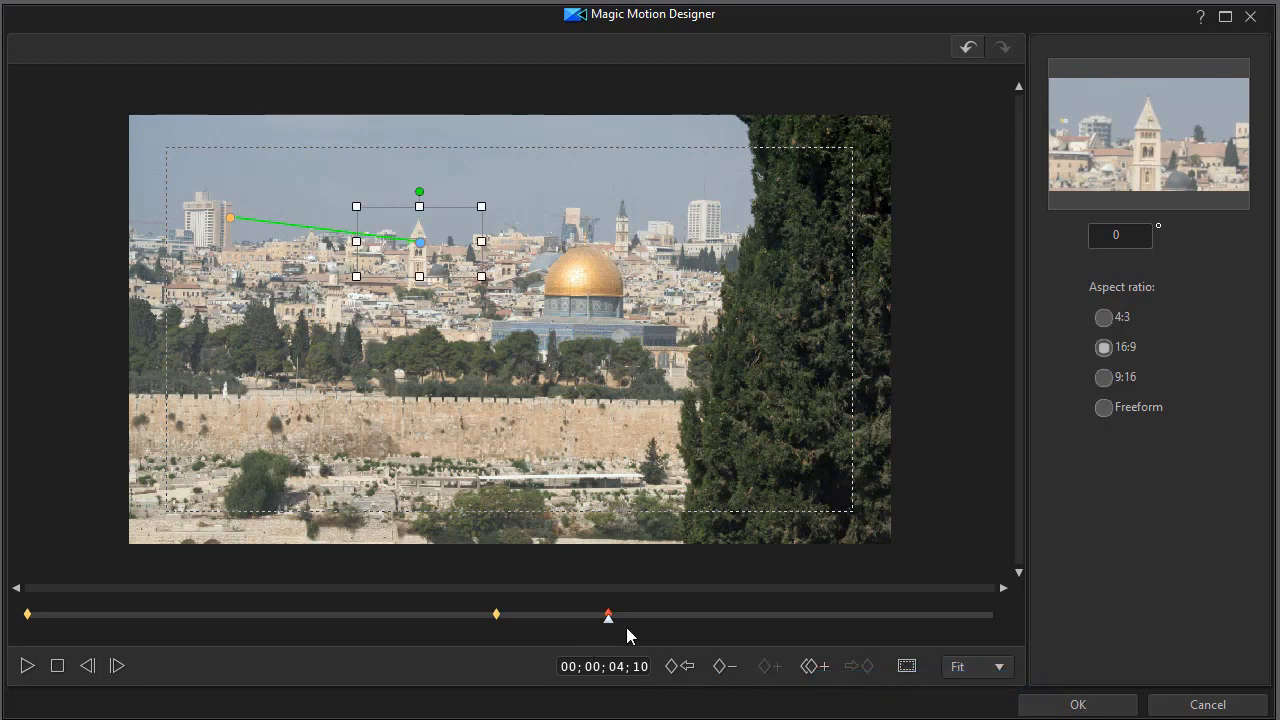
Step: Add a keyframe at 00;00;07;06, move its focus area over the tall building beside the dark tree, and play the motion
drag(983, 627, 991, 628)
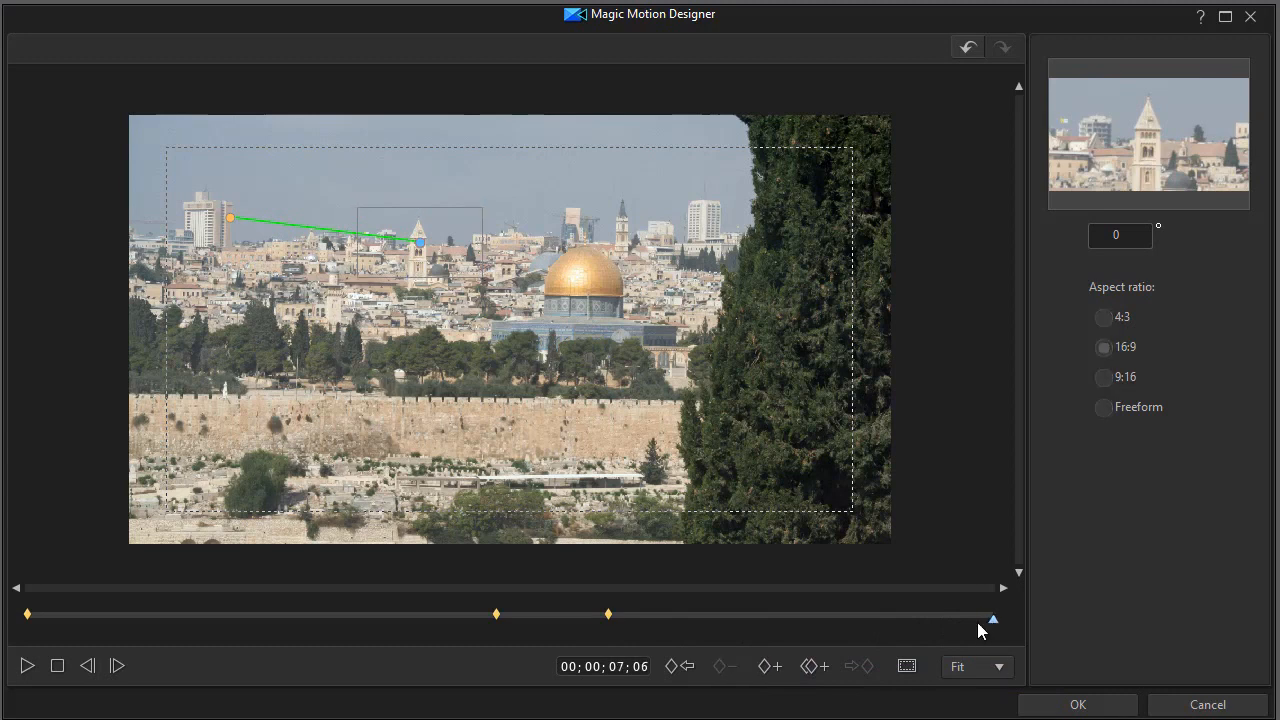
click(768, 667)
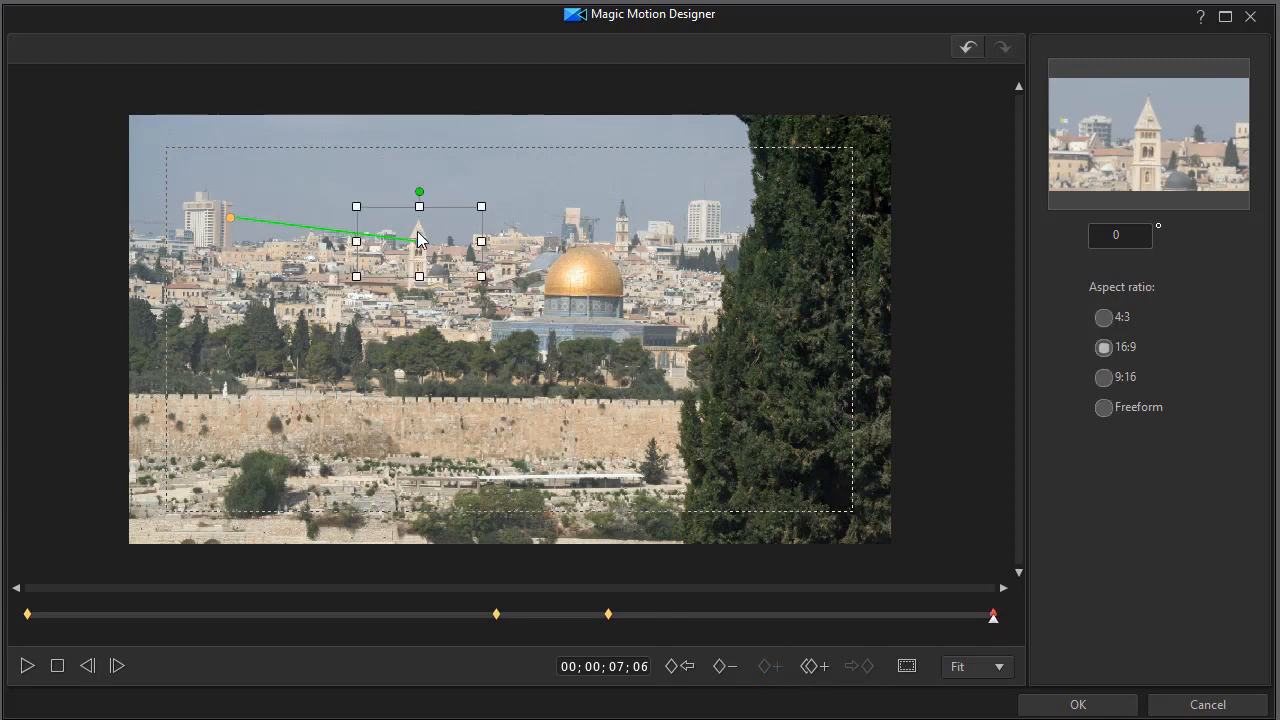
drag(422, 238, 712, 215)
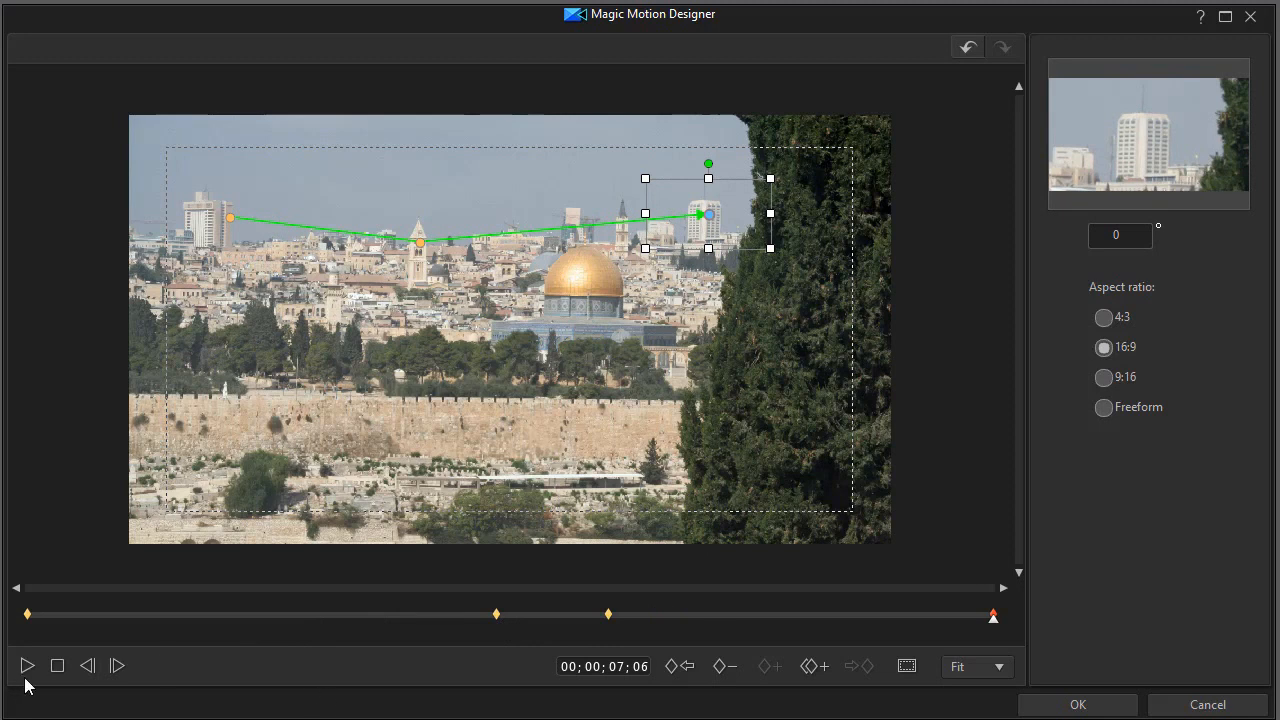
click(57, 668)
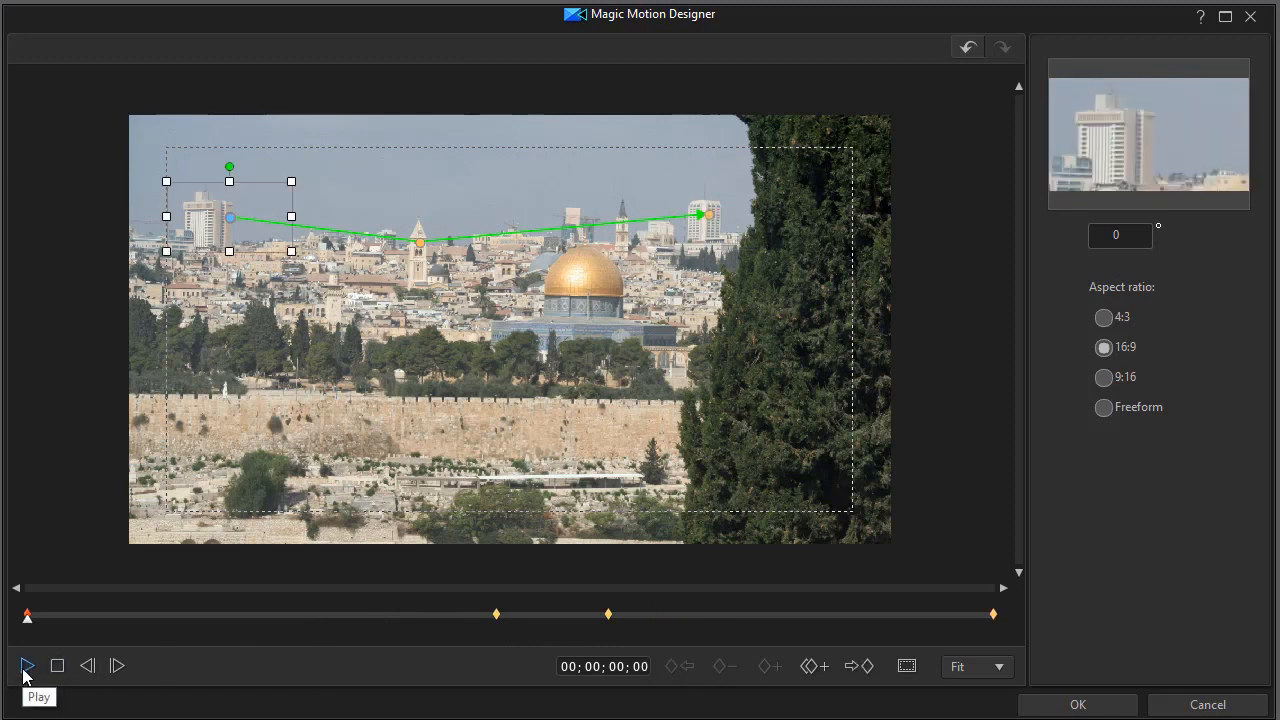
click(27, 666)
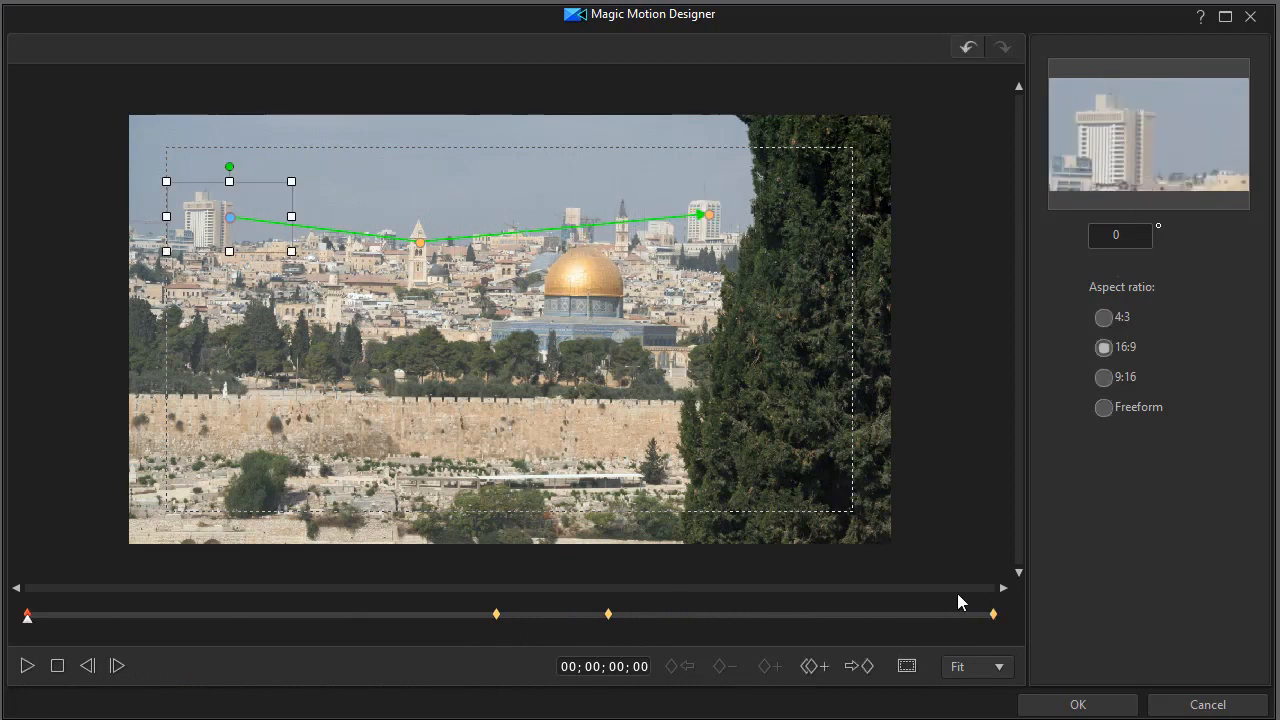
Step: Move the 00;00;04;10 keyframe to about two-thirds along the timeline to lengthen the hold on the tower, and play the motion
click(934, 616)
click(609, 615)
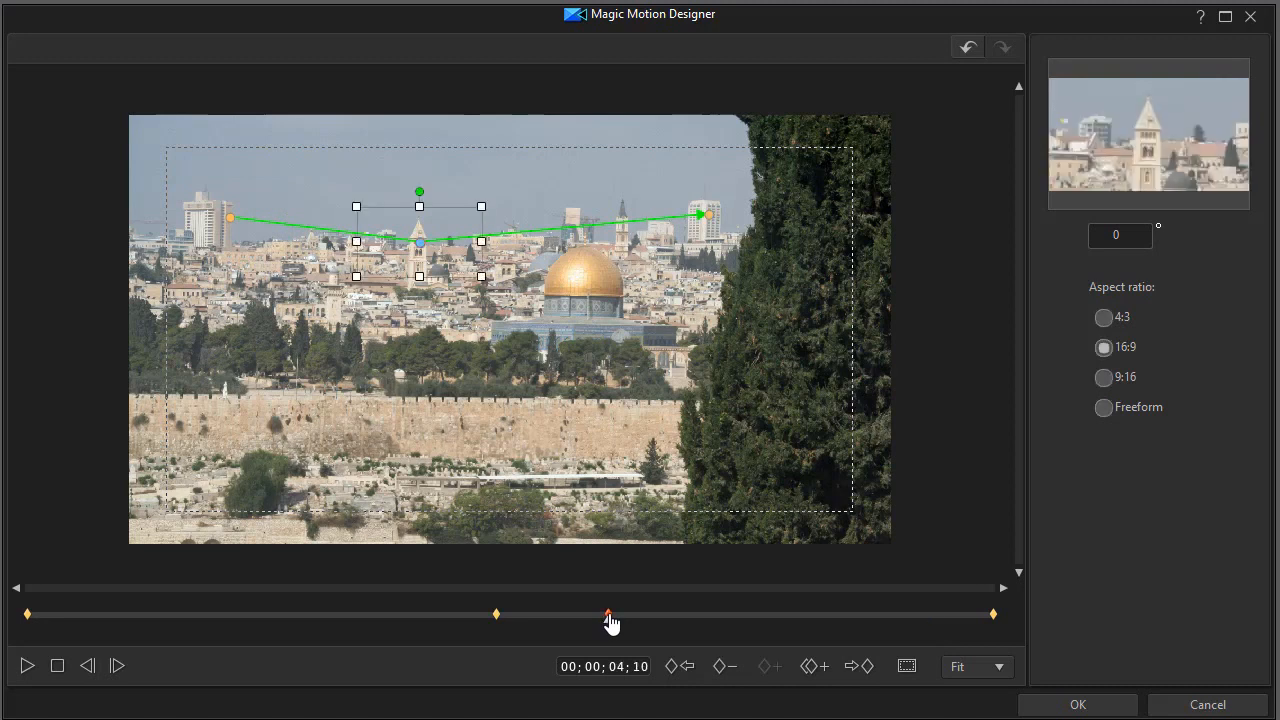
drag(618, 624, 717, 633)
drag(716, 620, 688, 638)
click(57, 667)
click(26, 667)
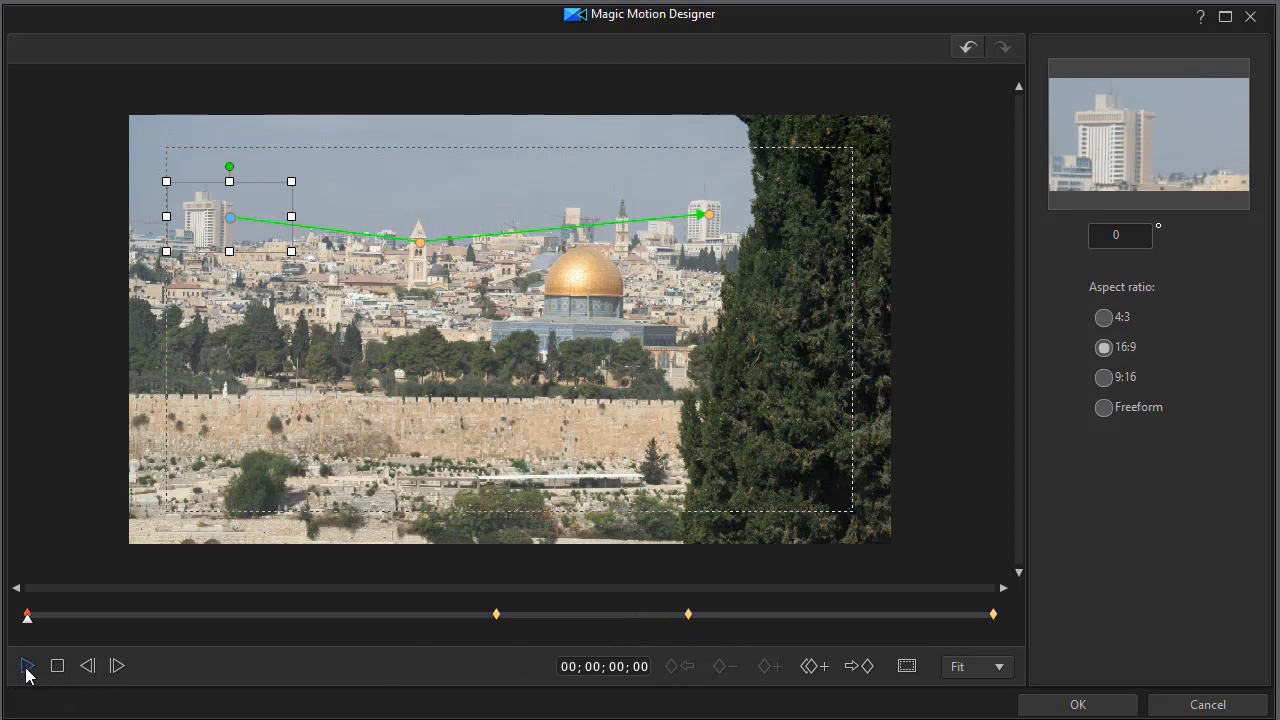